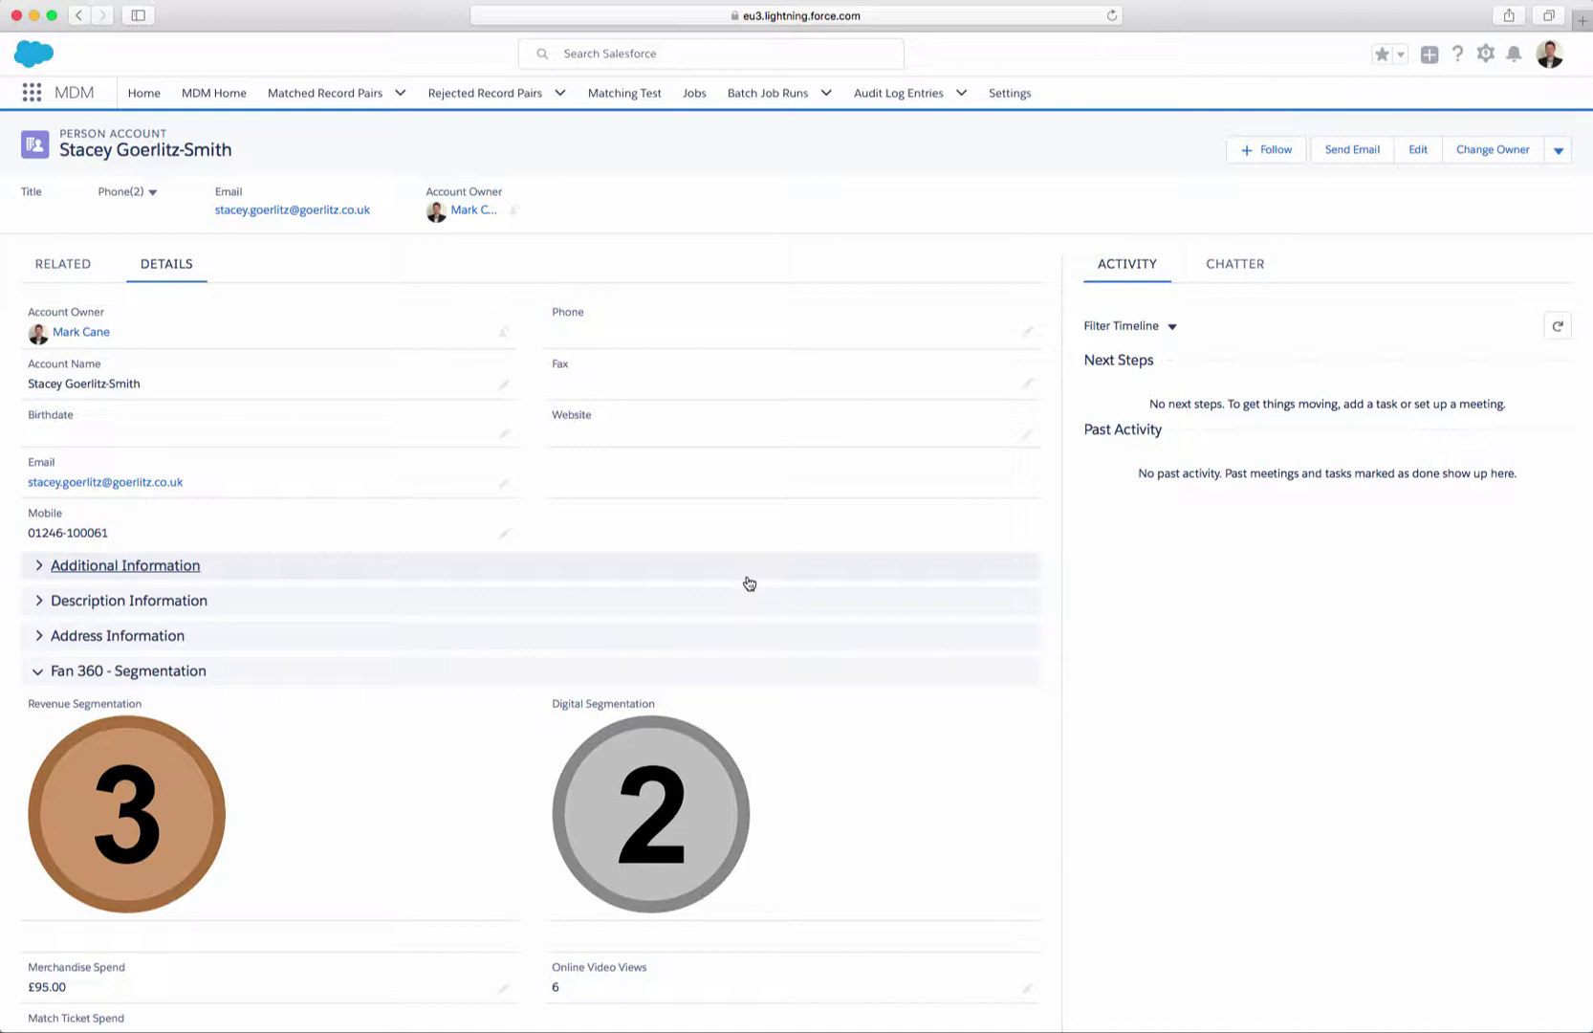
Examine the person account's Fan 360 segmentation, MDM Information and MDM Data Quality Information sections
scroll(749, 583, down, 10)
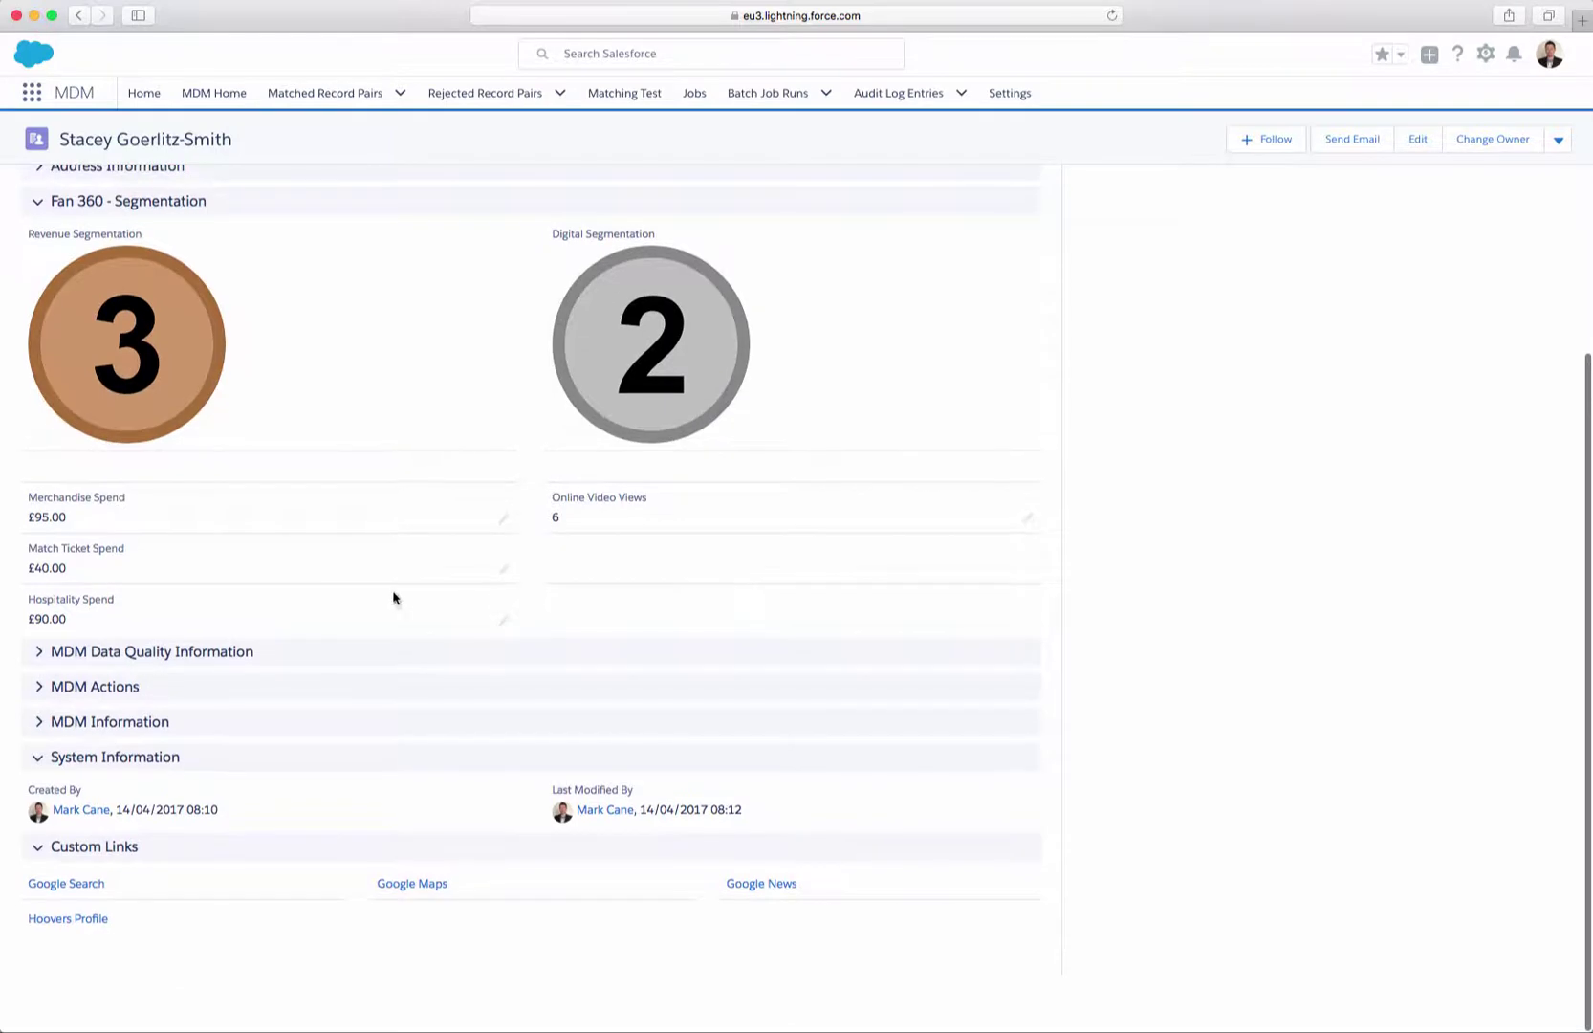
click(40, 721)
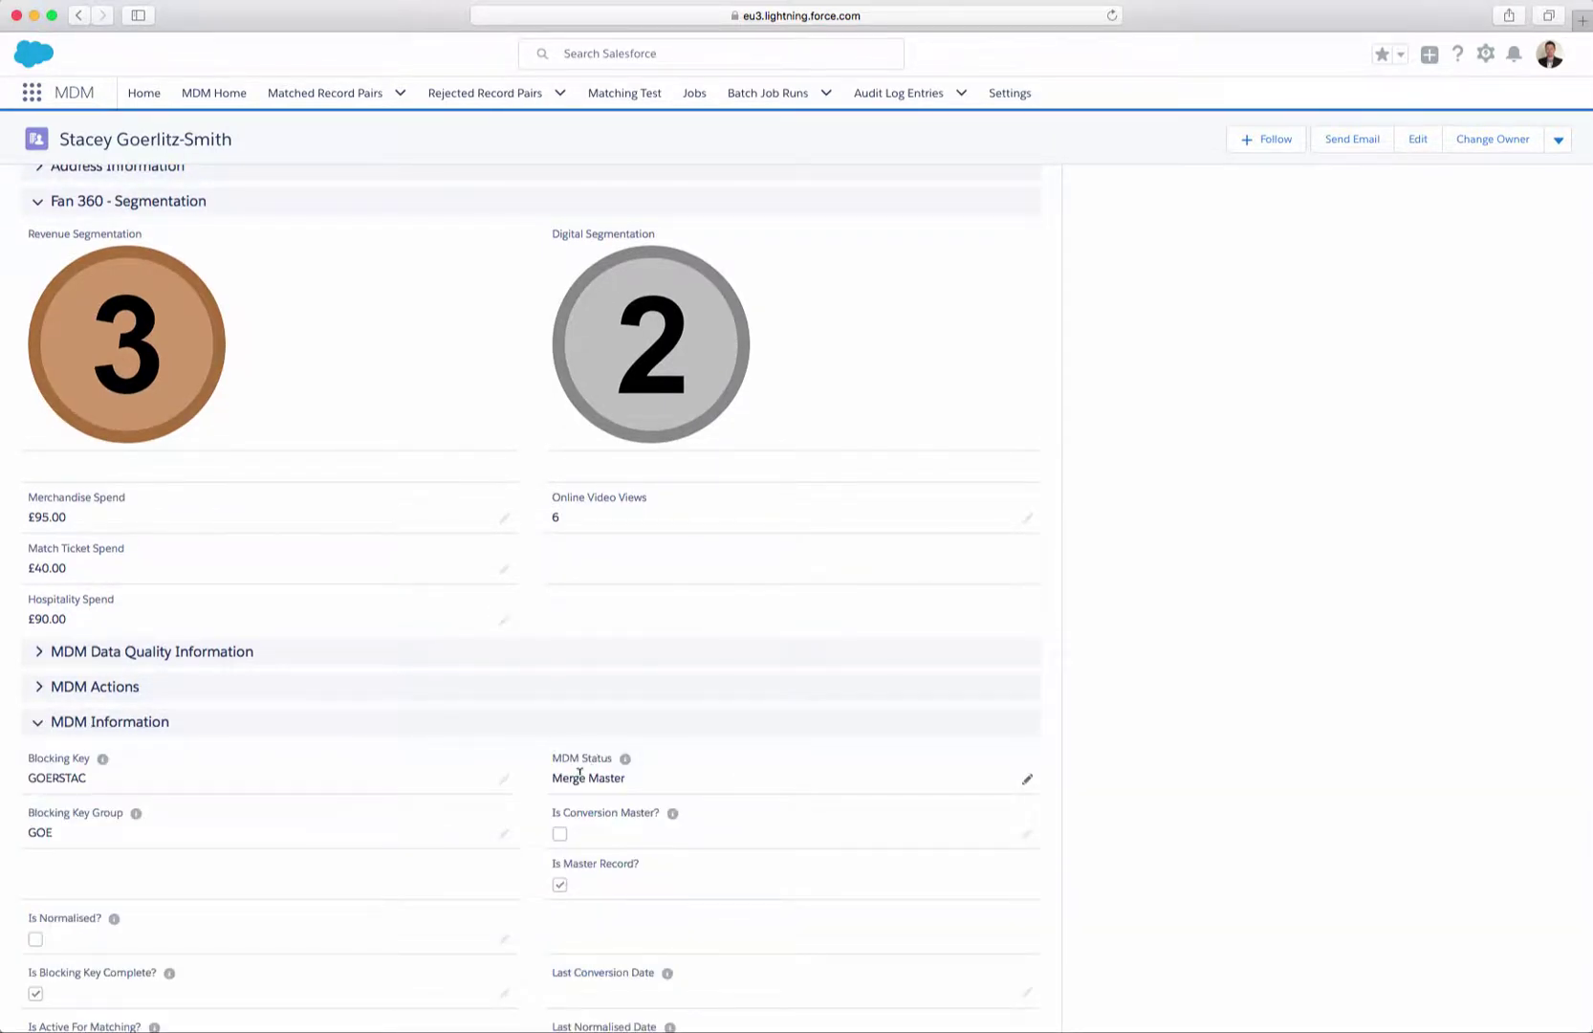
scroll(589, 775, down, 3)
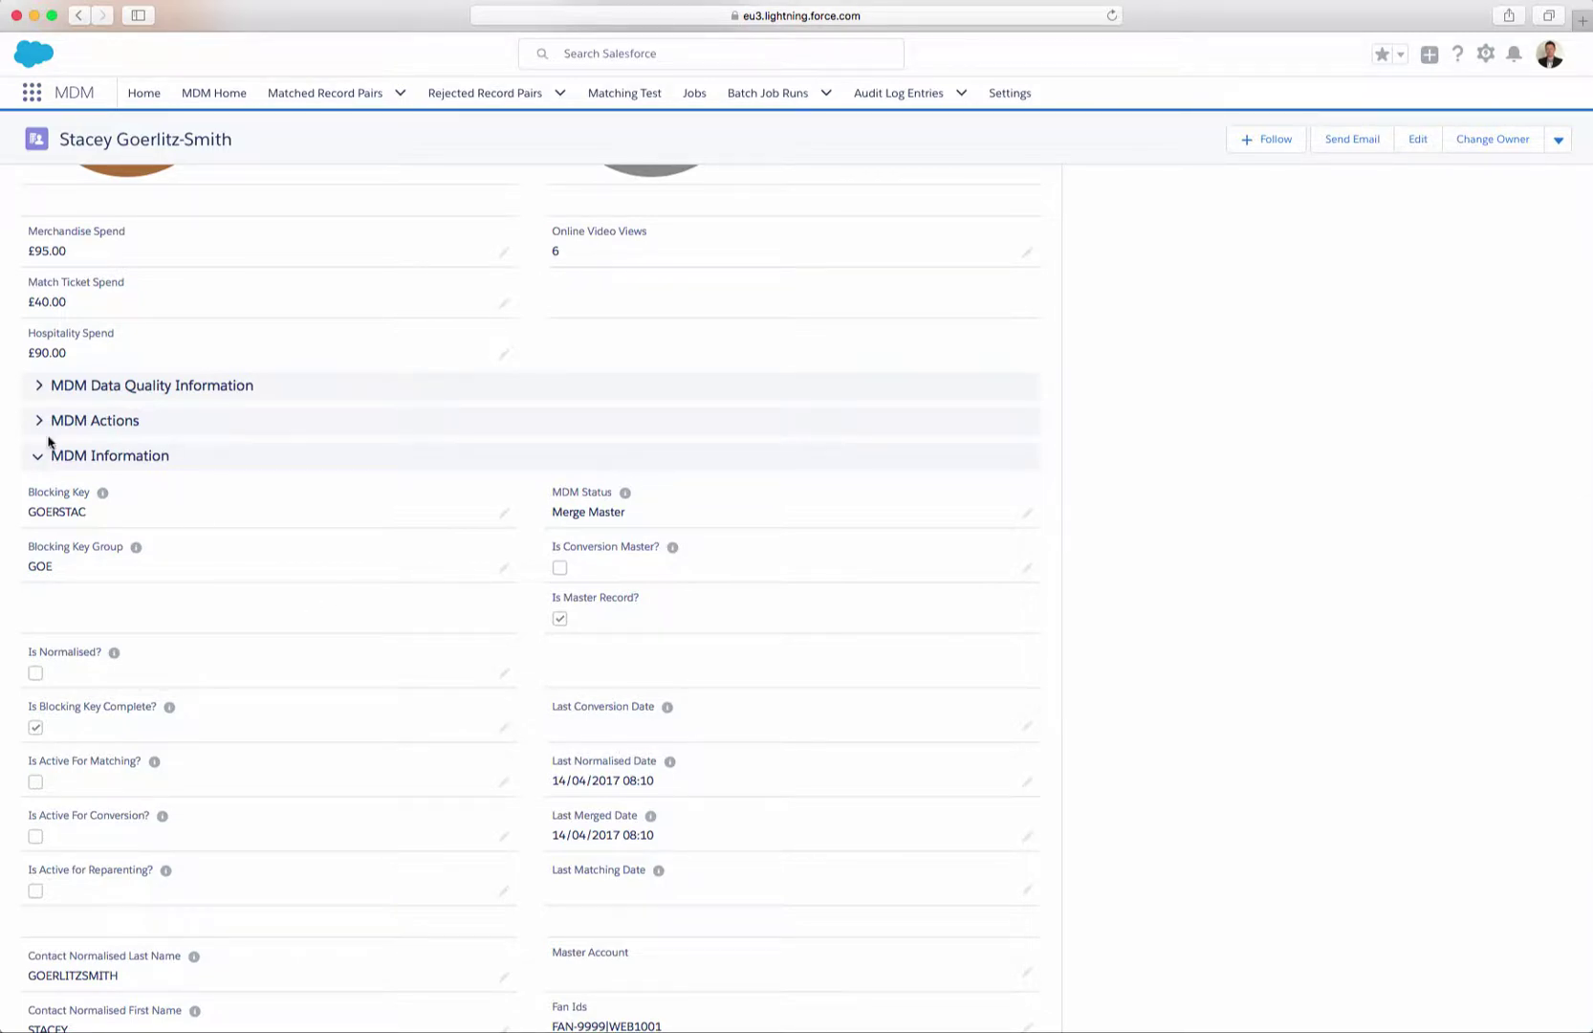
click(36, 388)
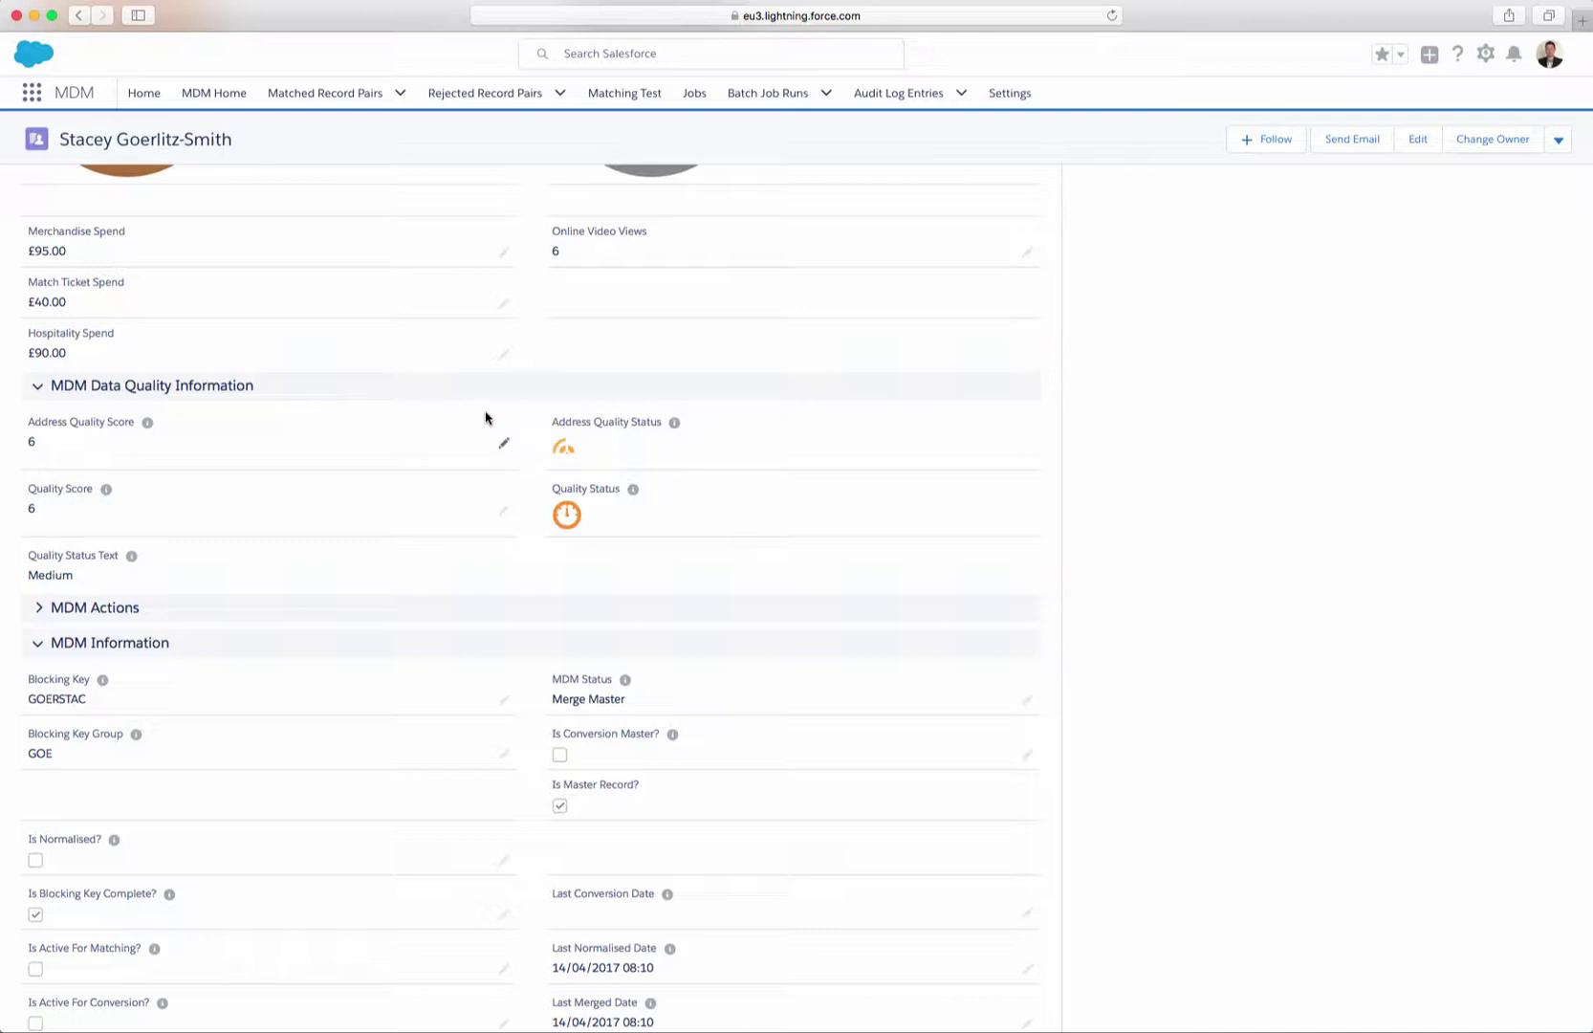
scroll(485, 418, up, 5)
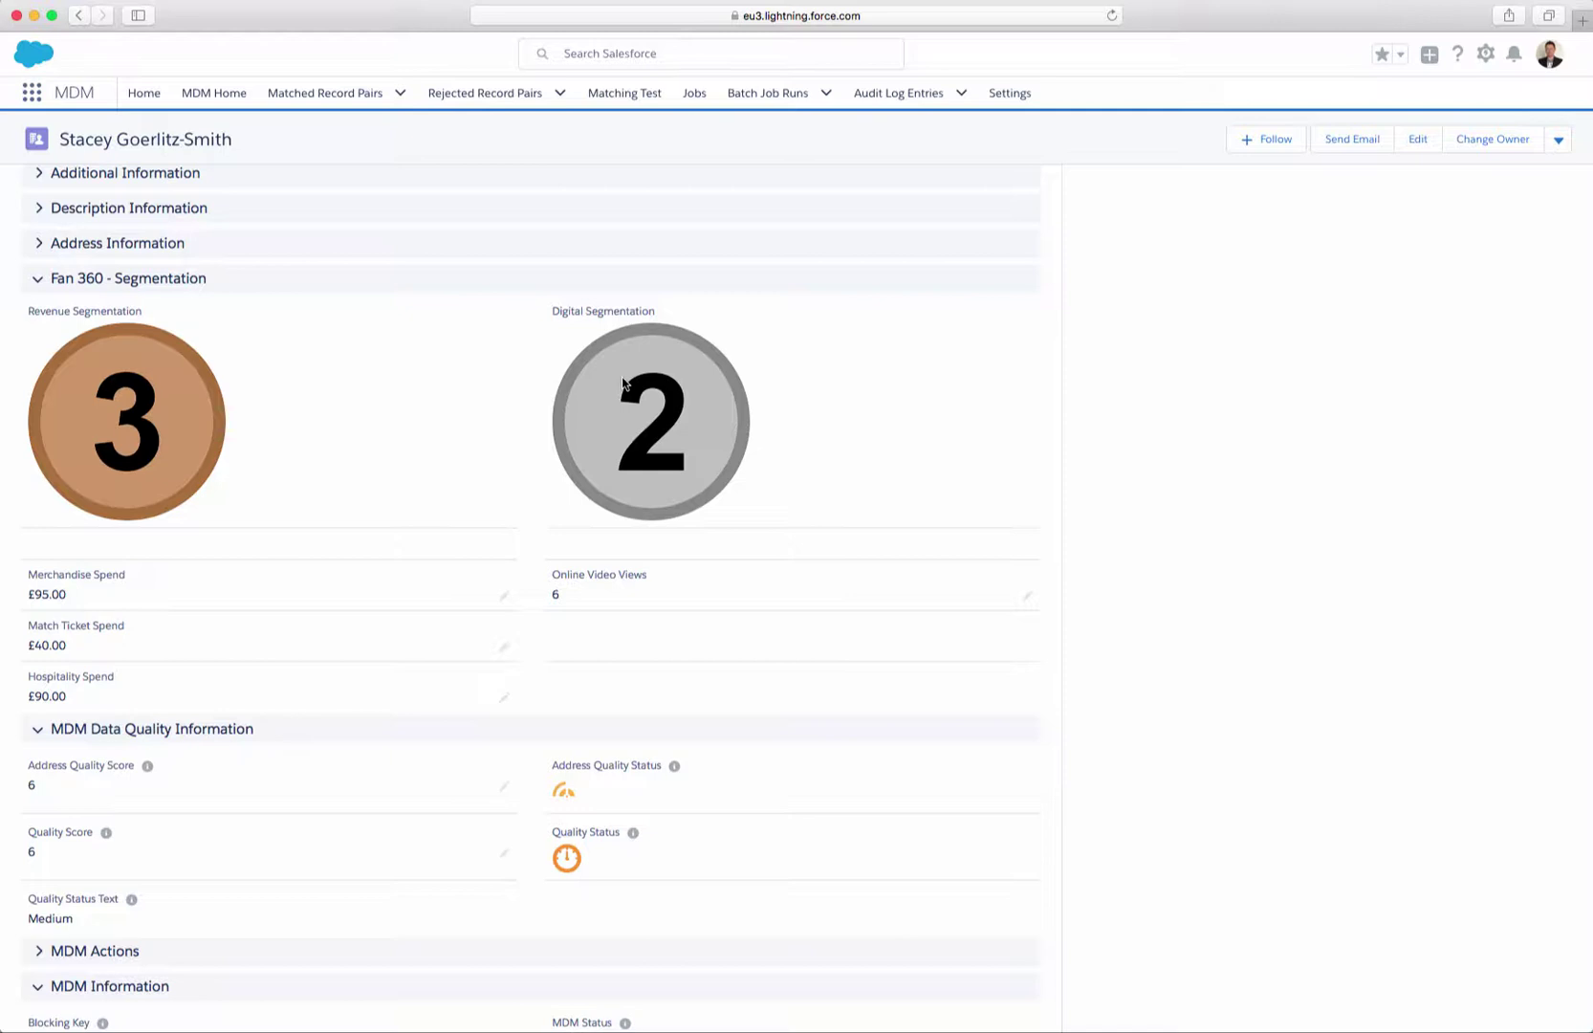
scroll(623, 382, up, 5)
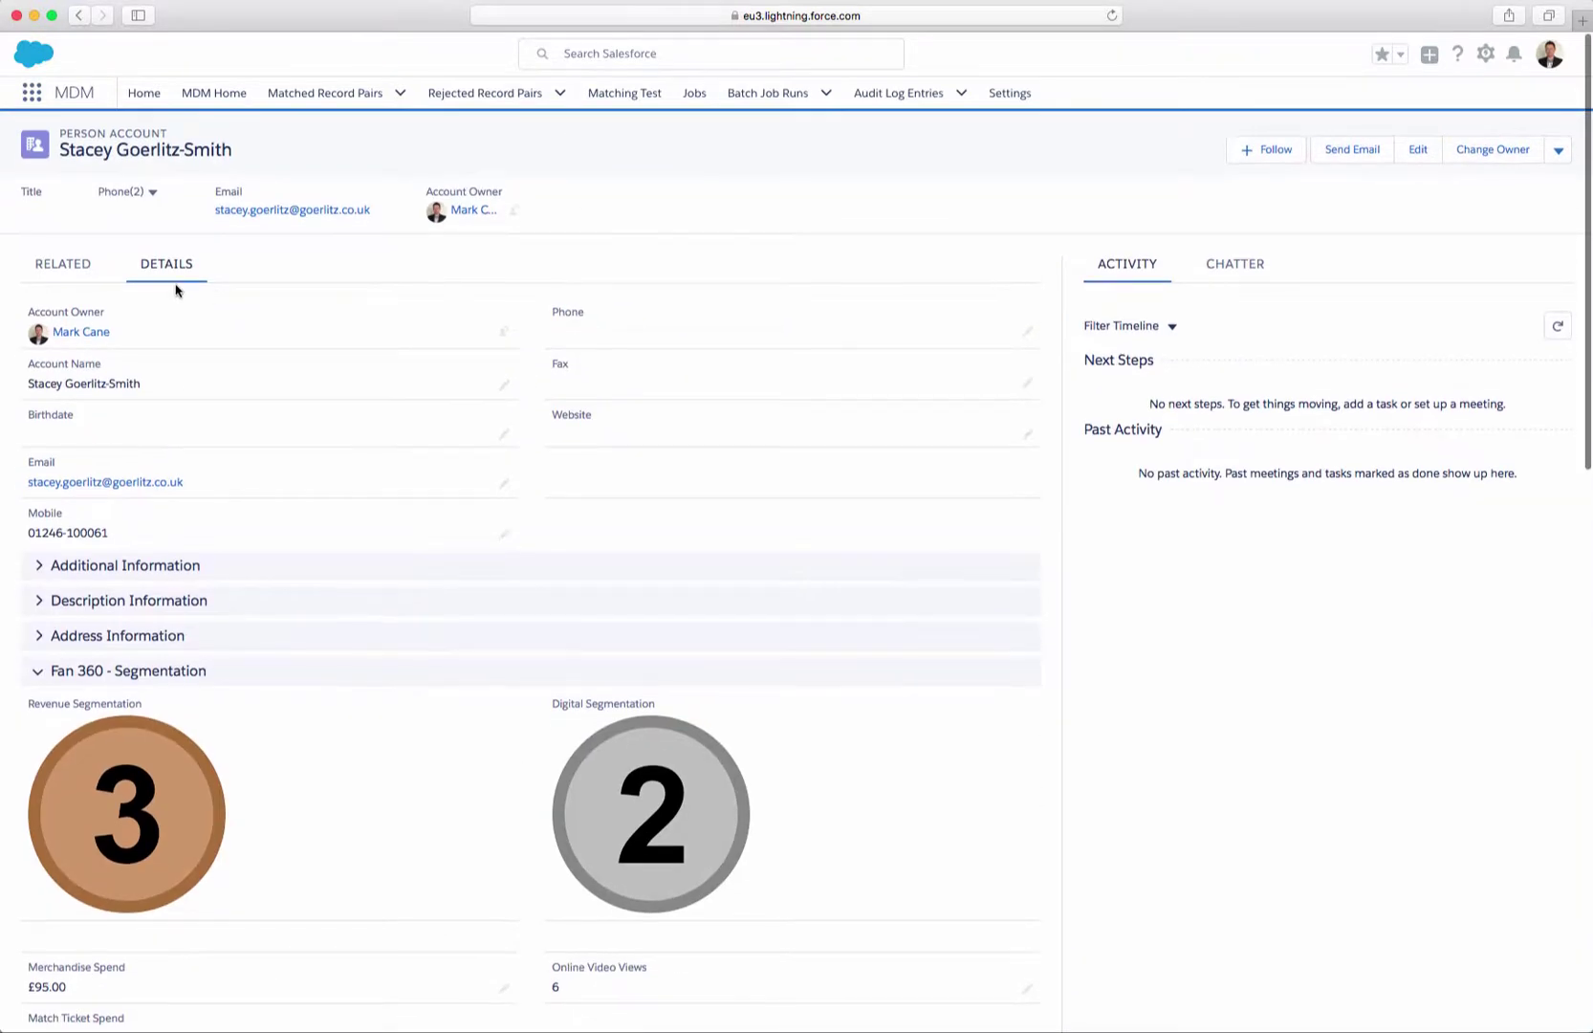
Review the person account's related customer, sales, web registrant and video view records, and return to its details
click(77, 274)
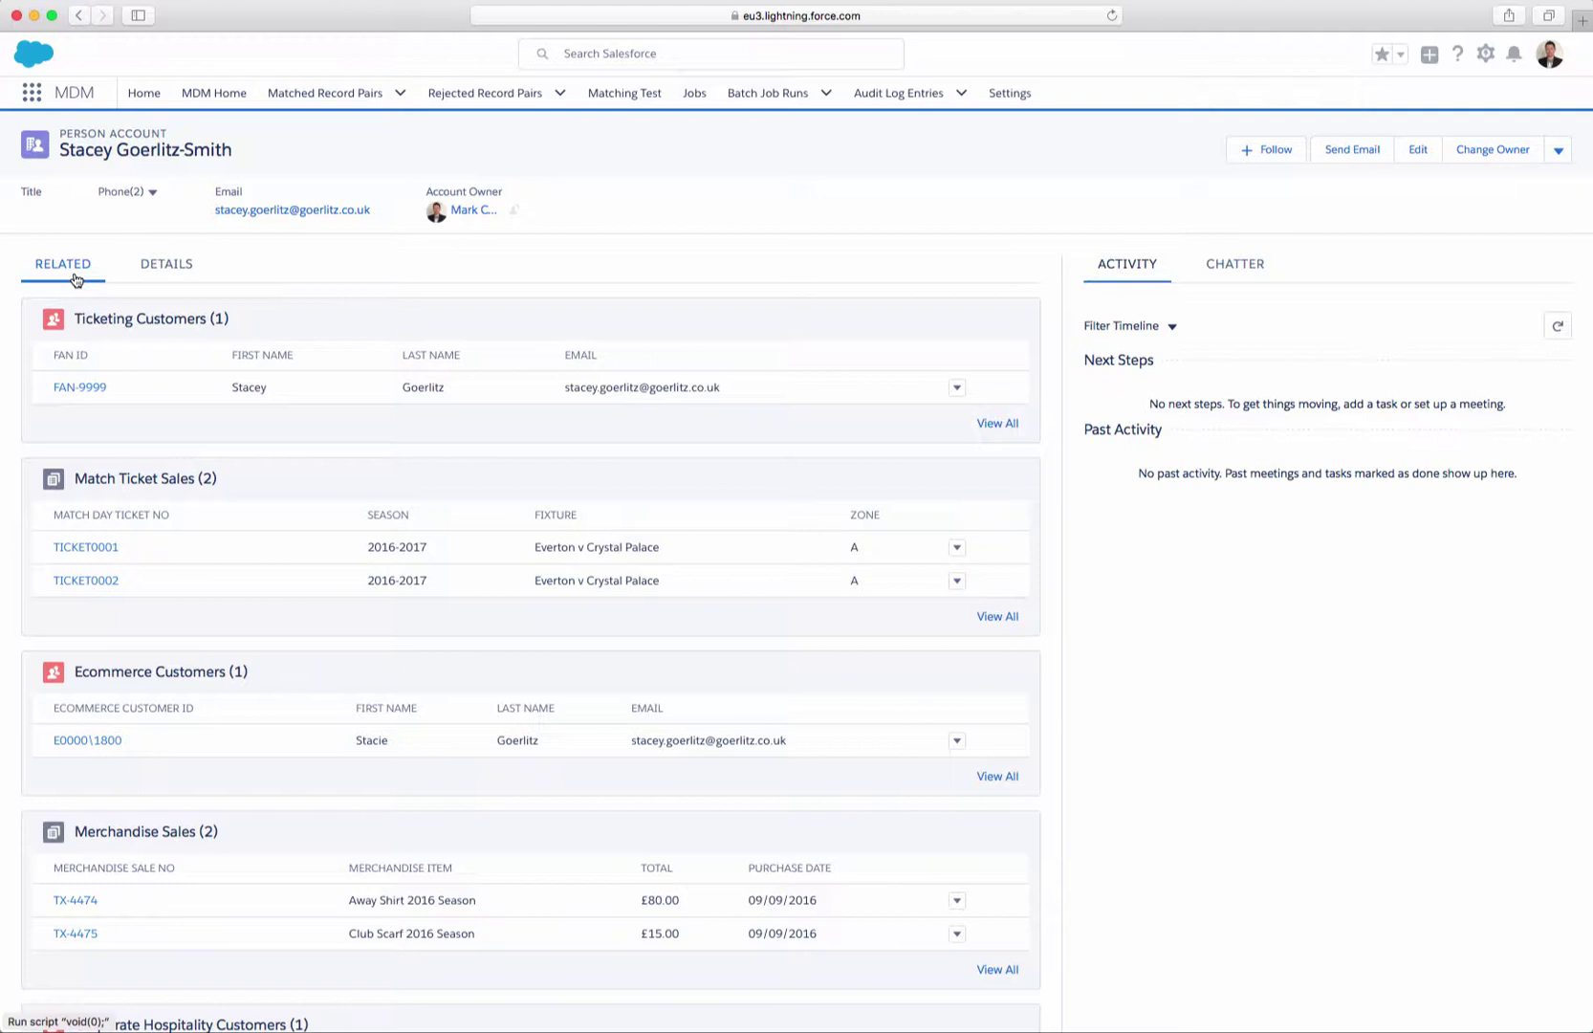
scroll(209, 747, down, 5)
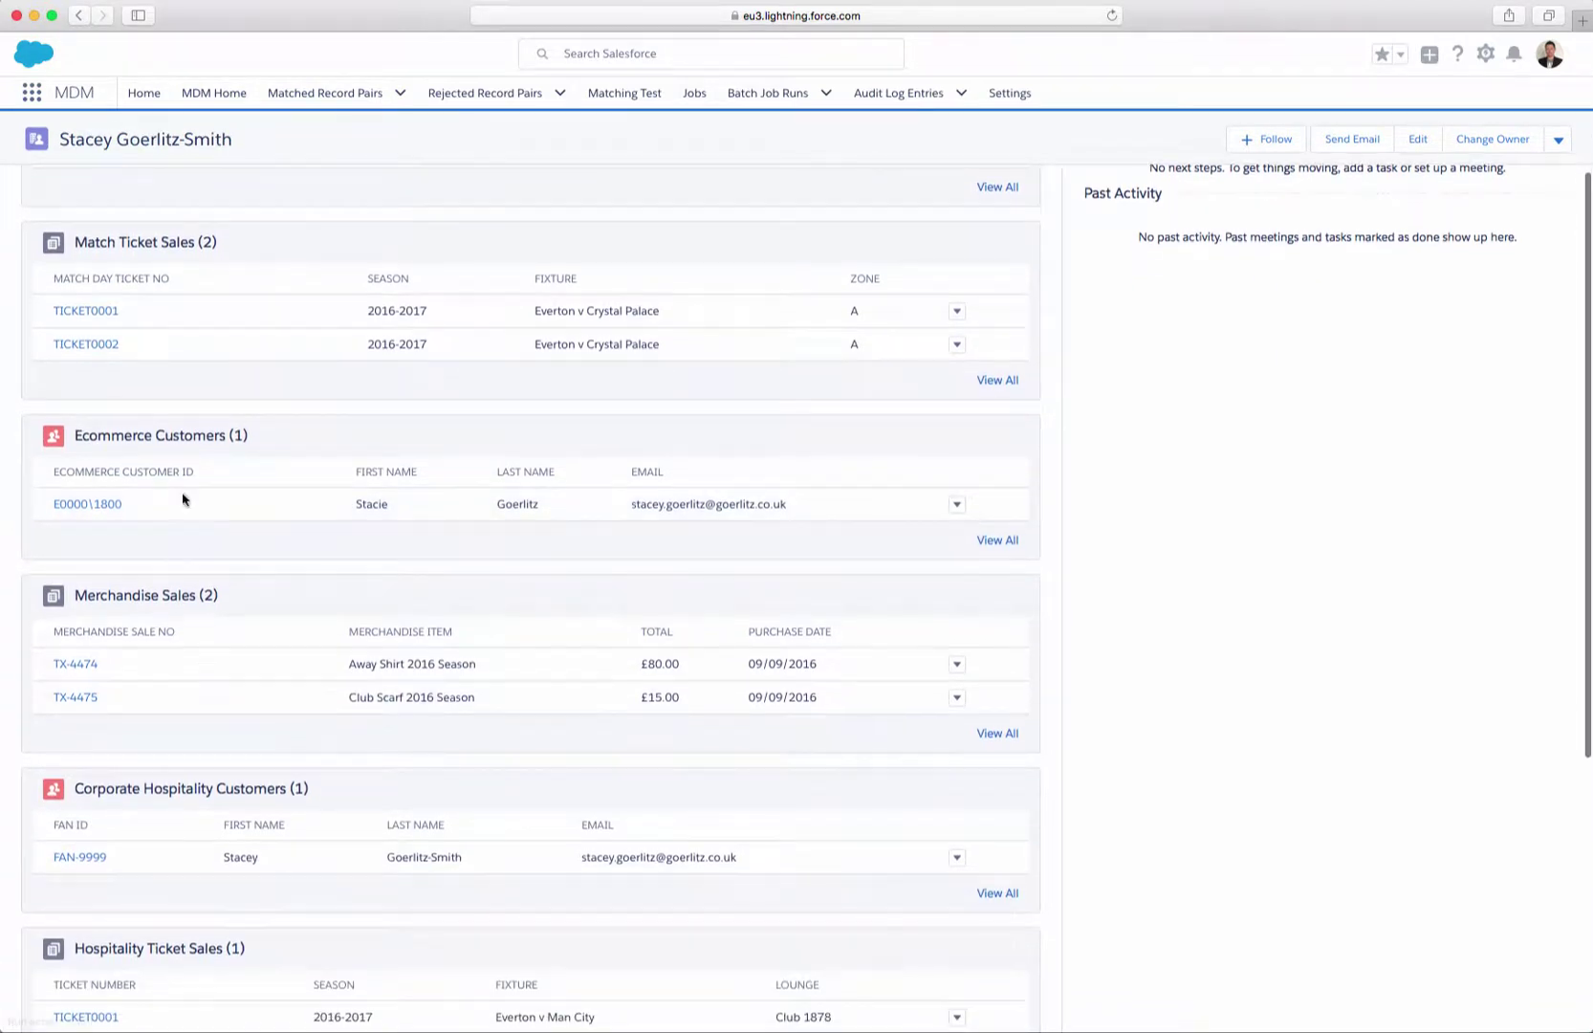
mouse_move(144, 509)
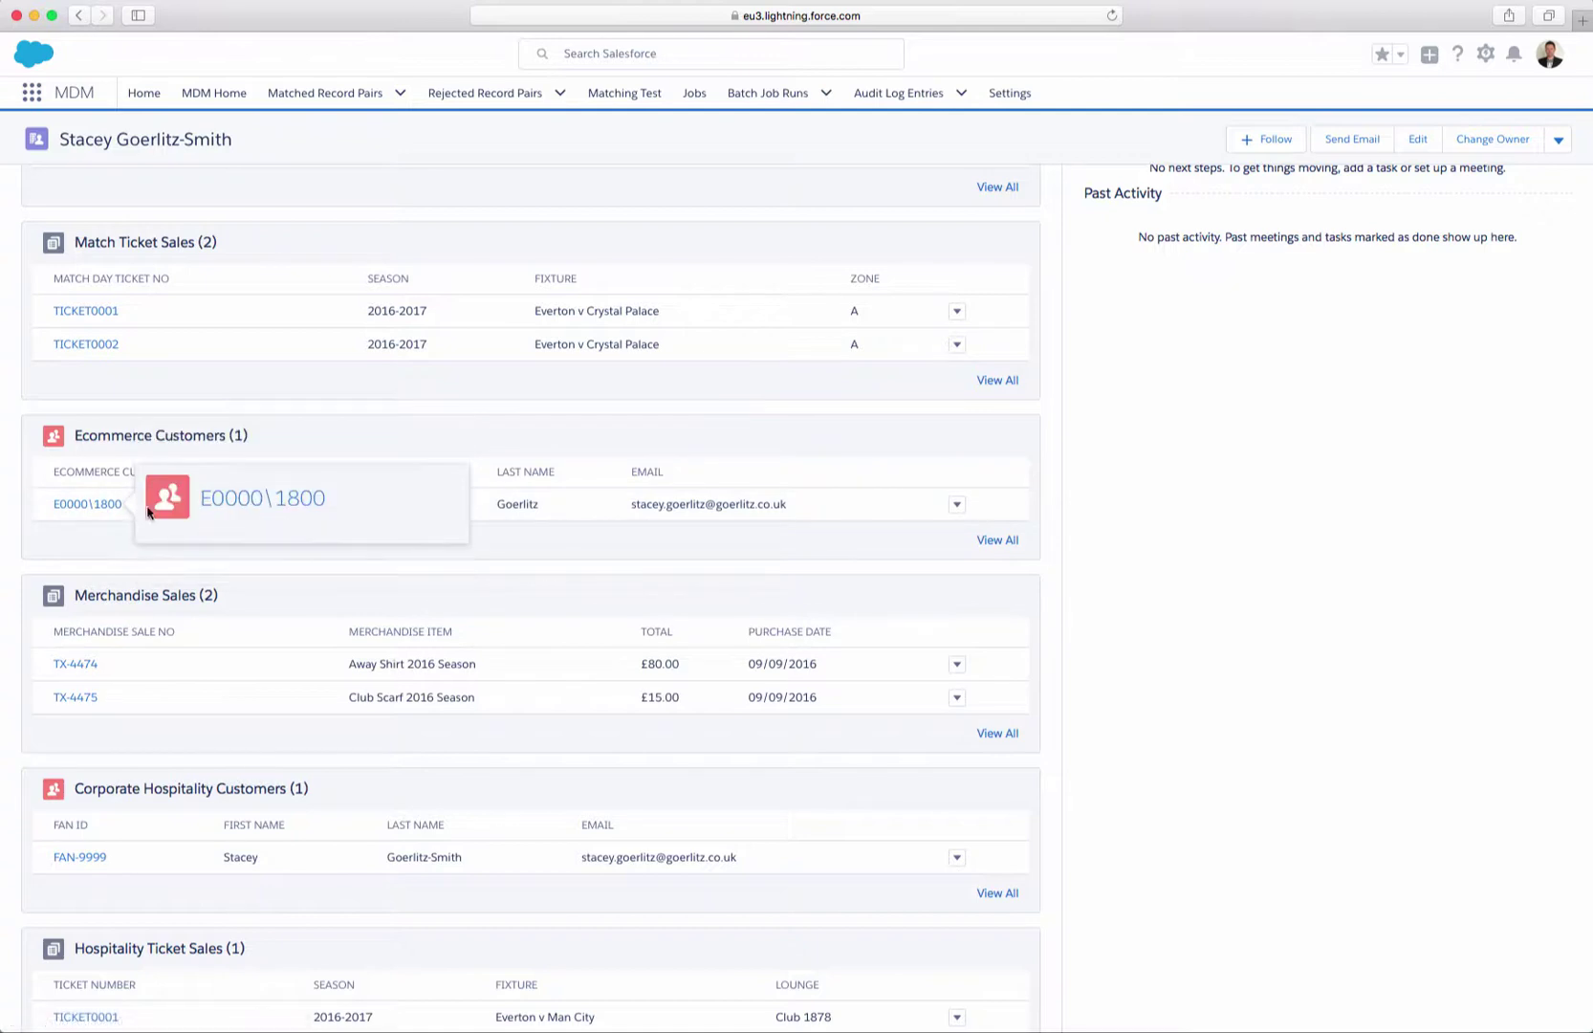
scroll(156, 693, down, 3)
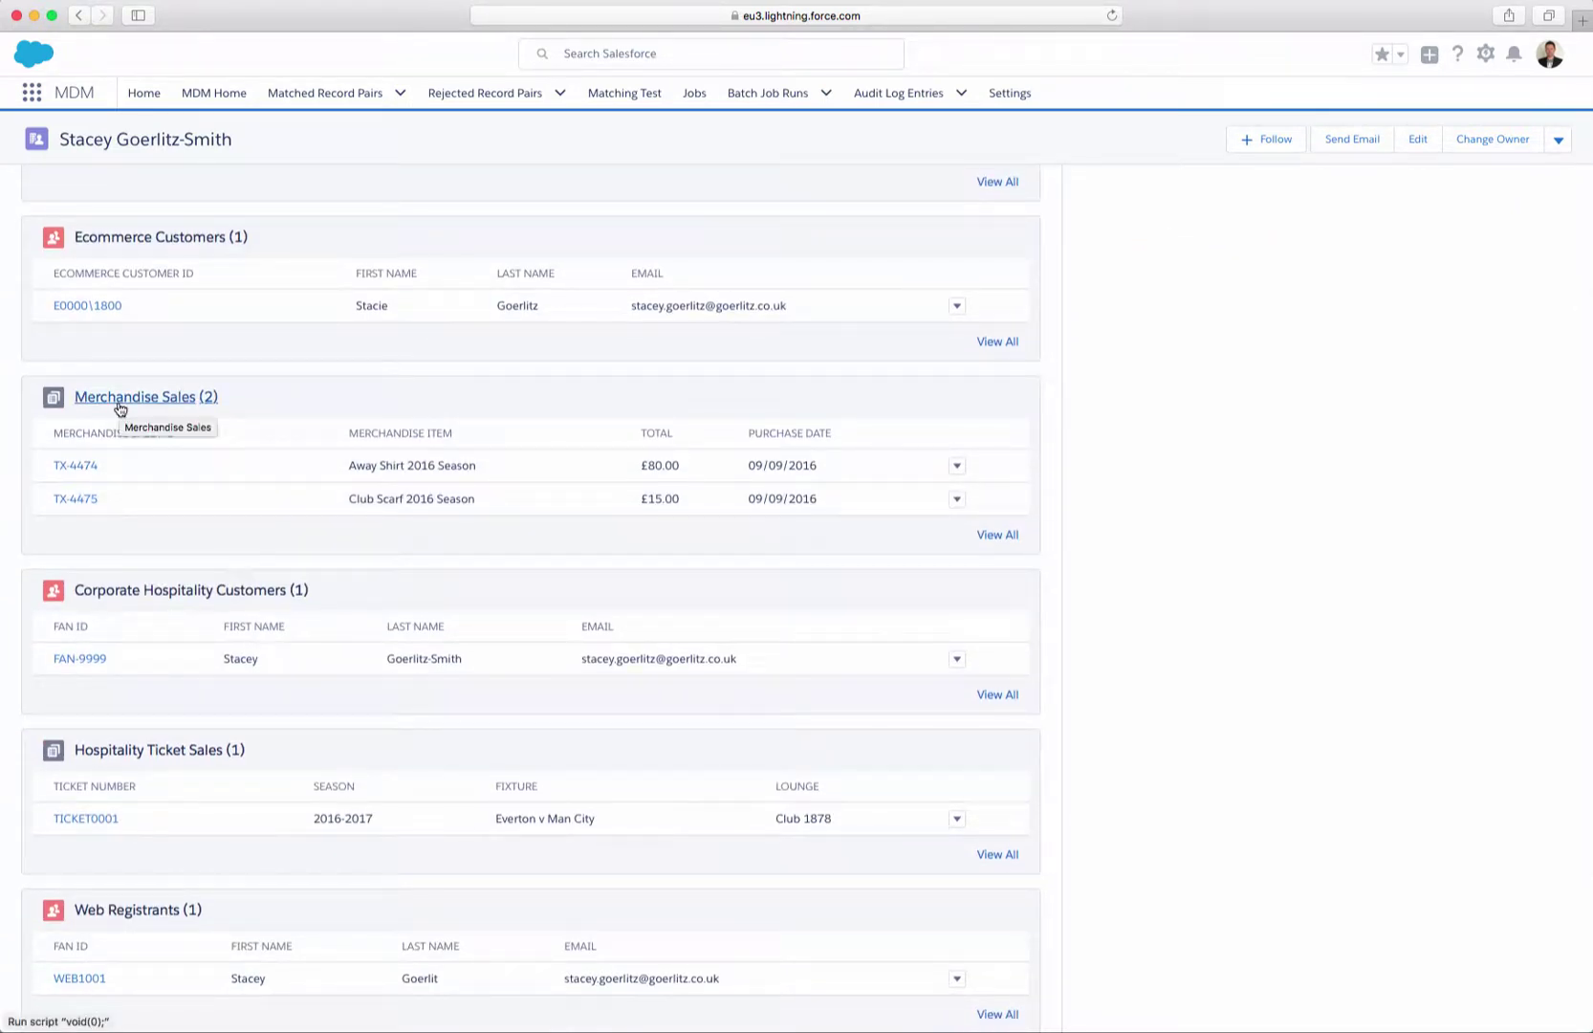
scroll(184, 658, down, 4)
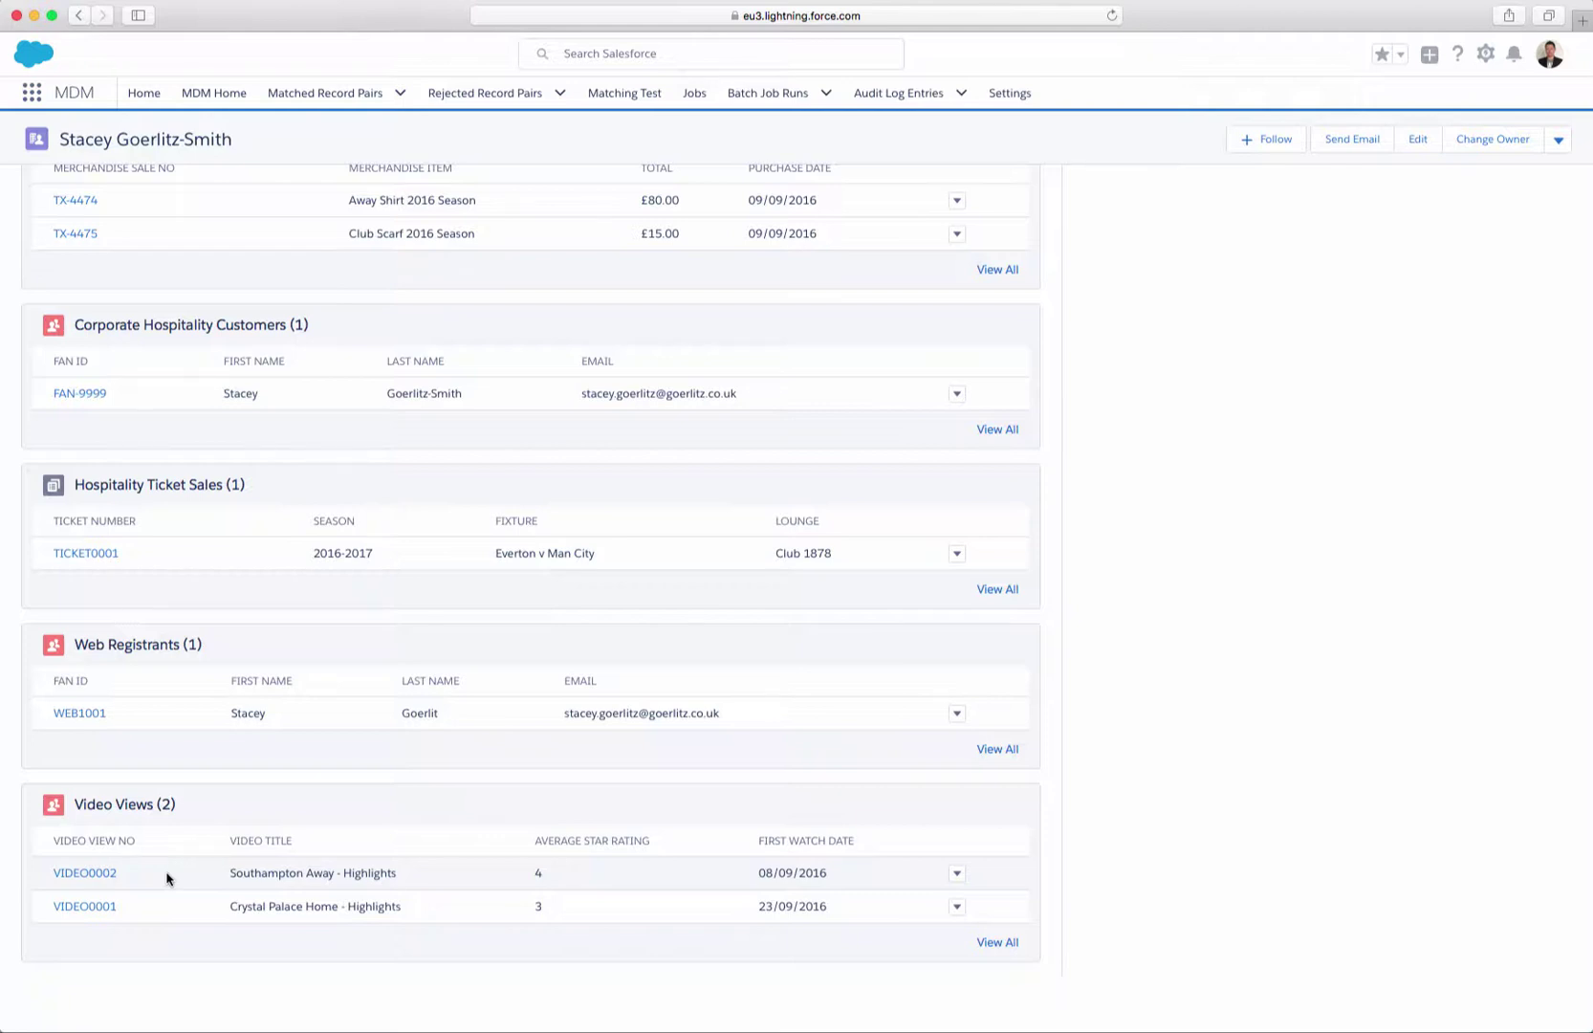
scroll(167, 878, up, 15)
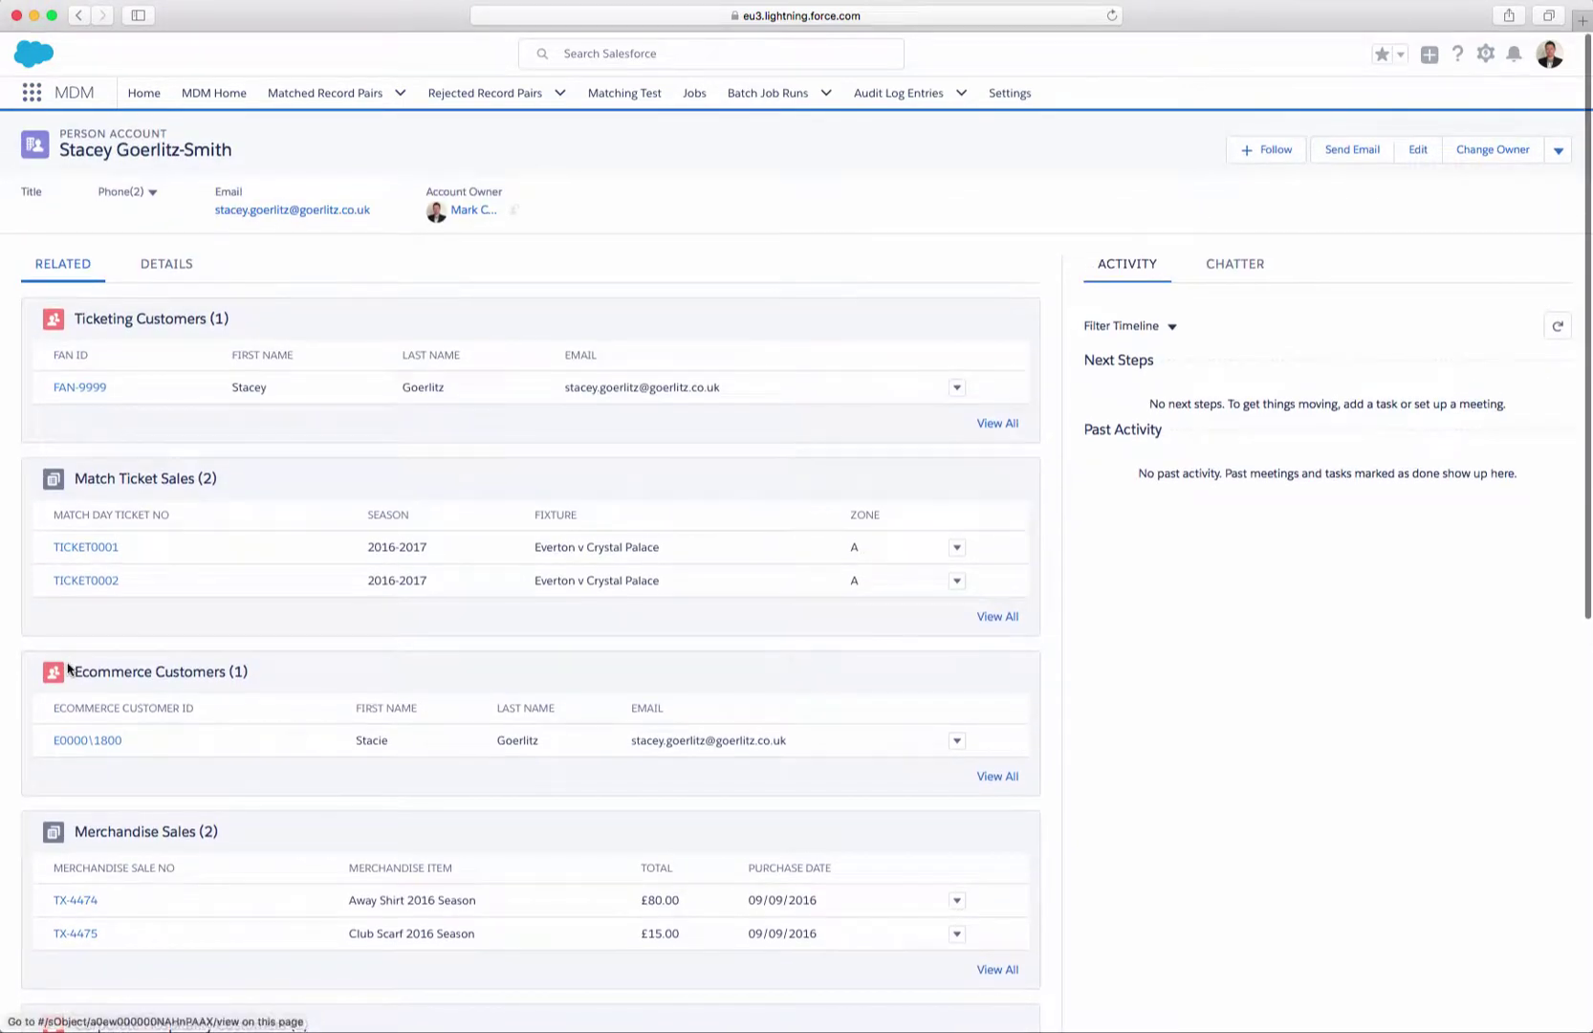
click(164, 265)
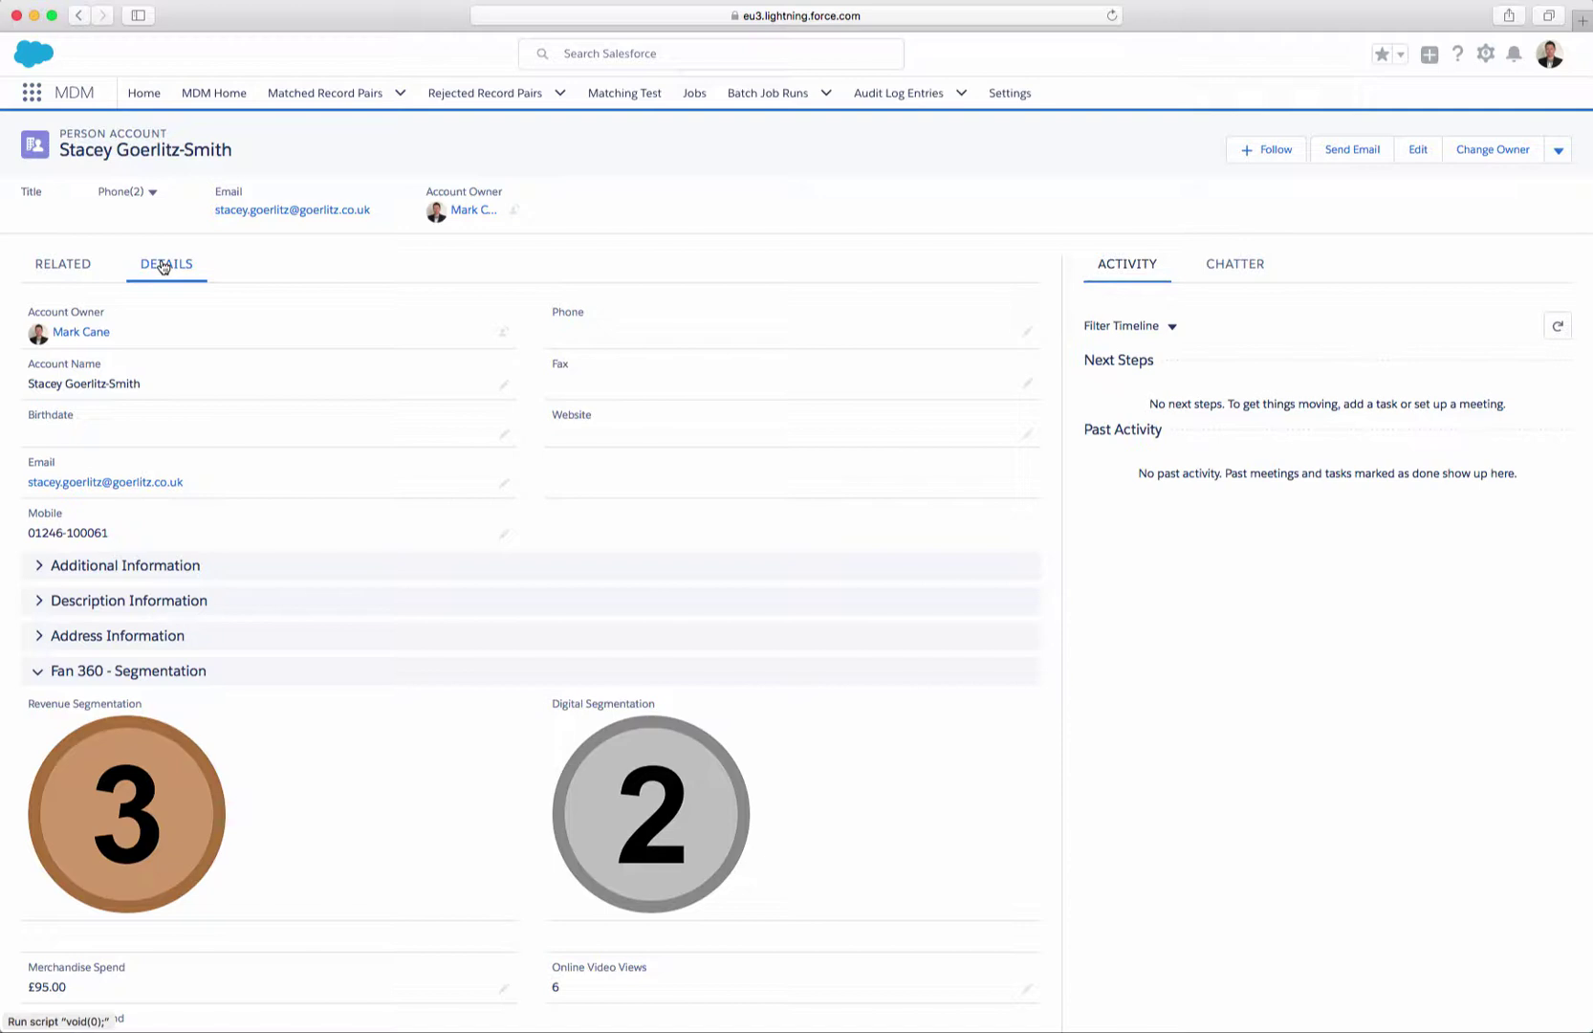
click(74, 267)
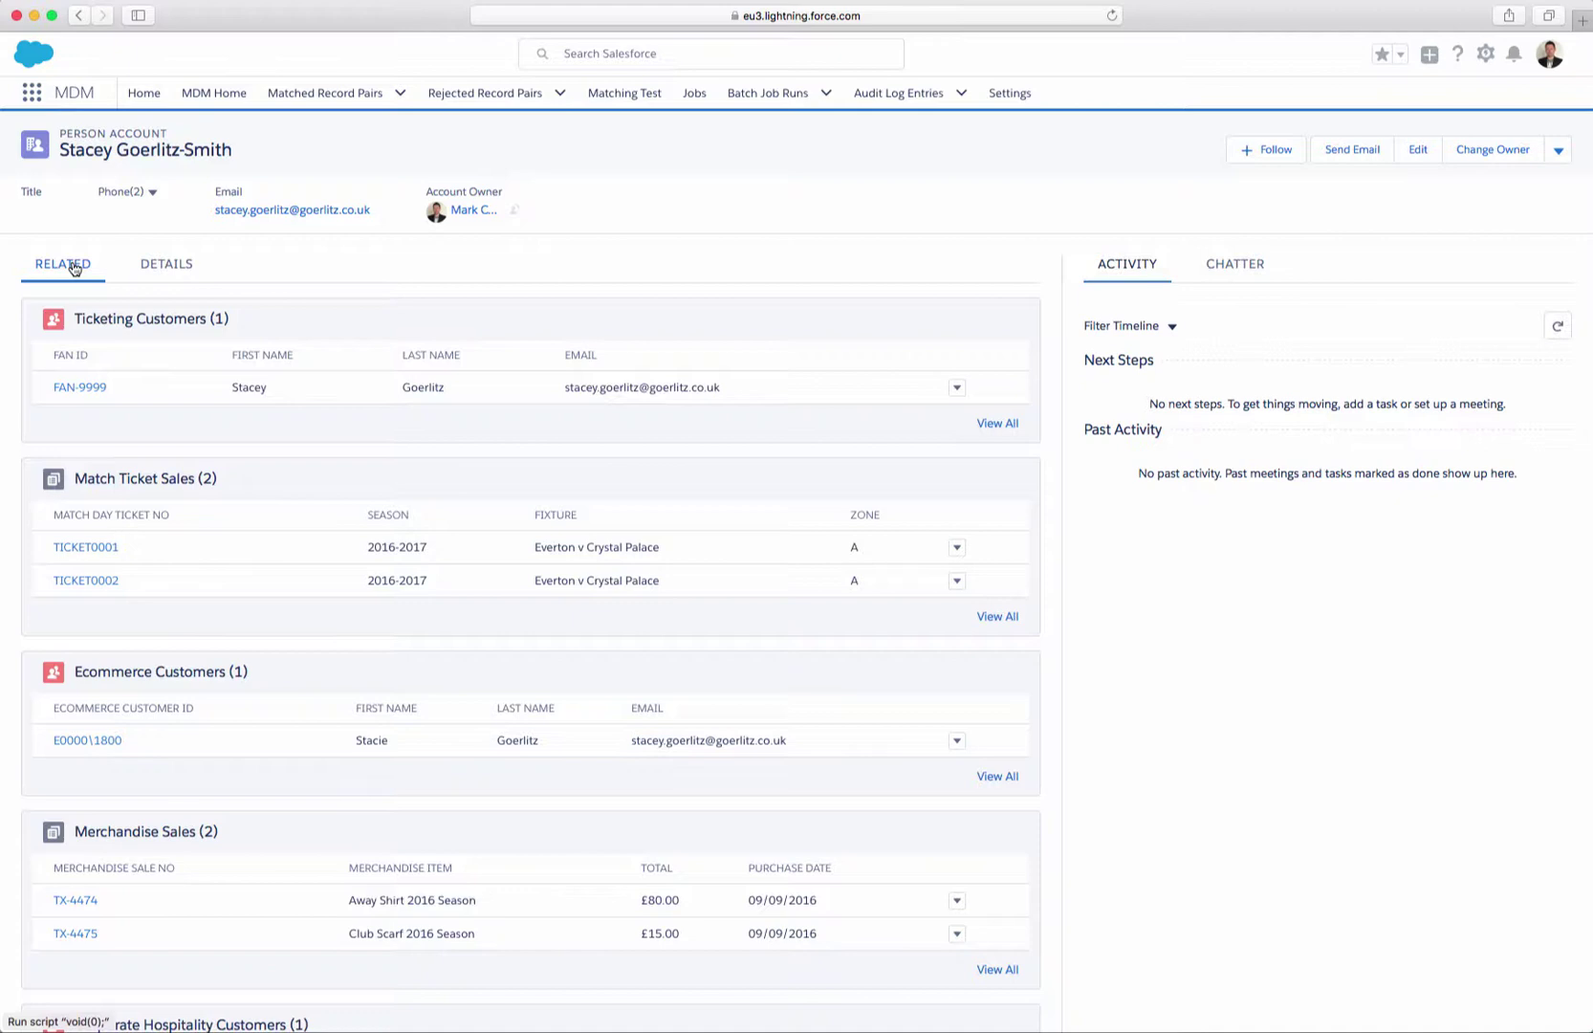
click(165, 276)
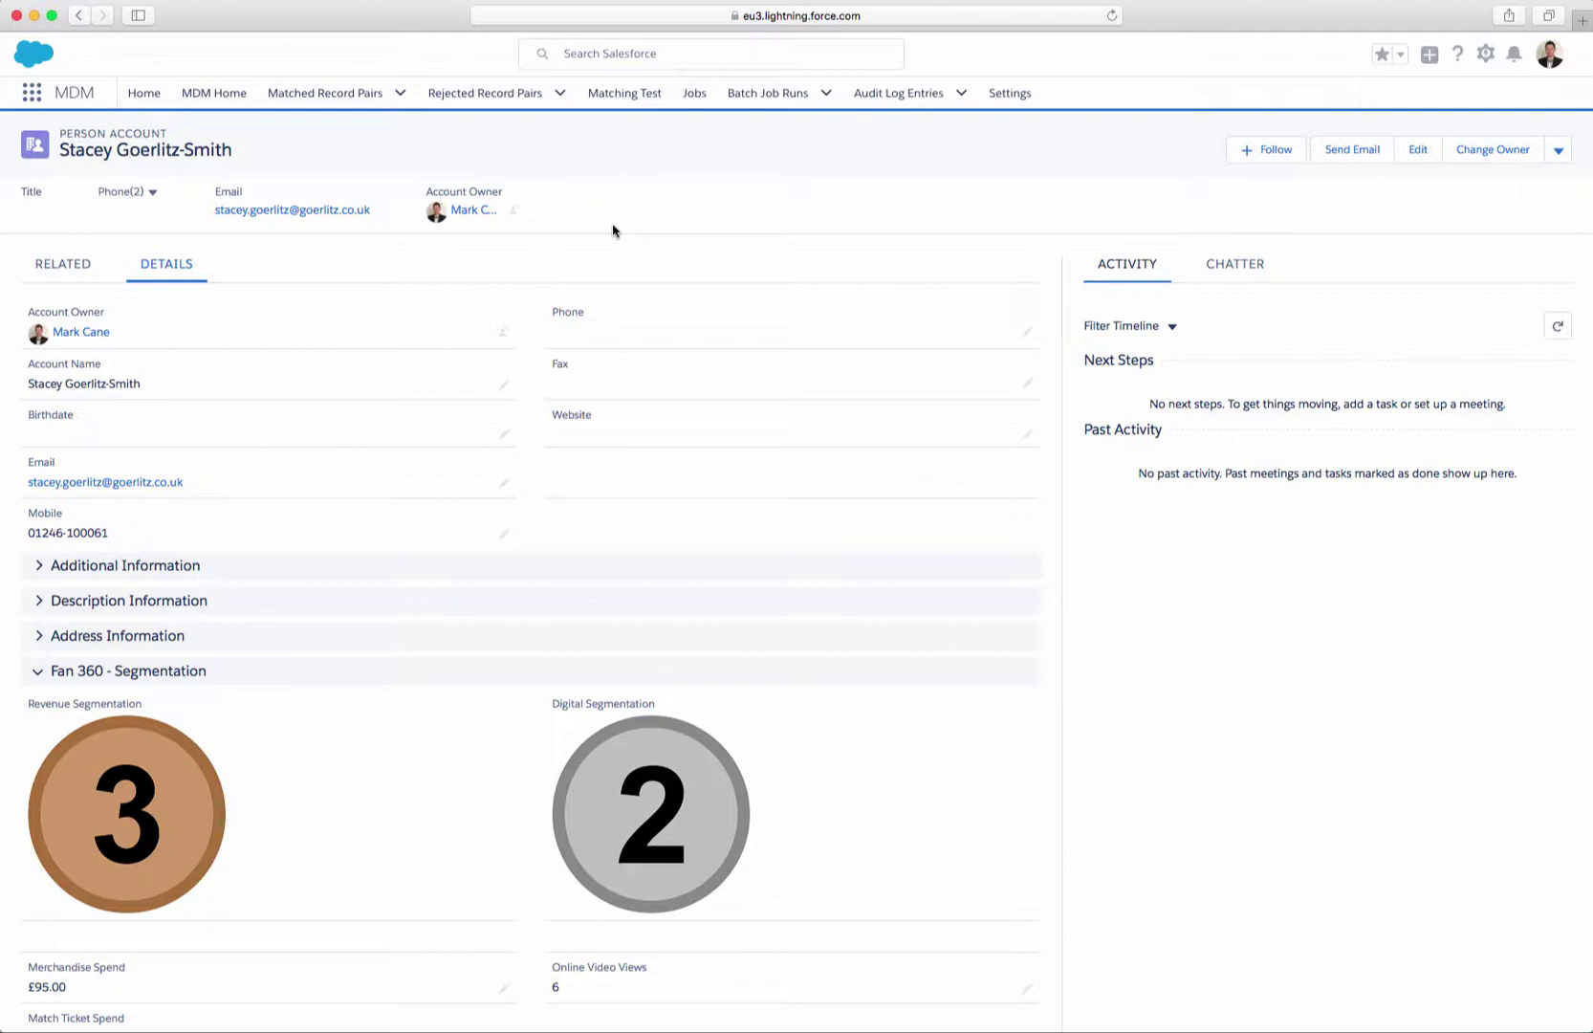
Delete the open person account and confirm the deletion
click(1556, 153)
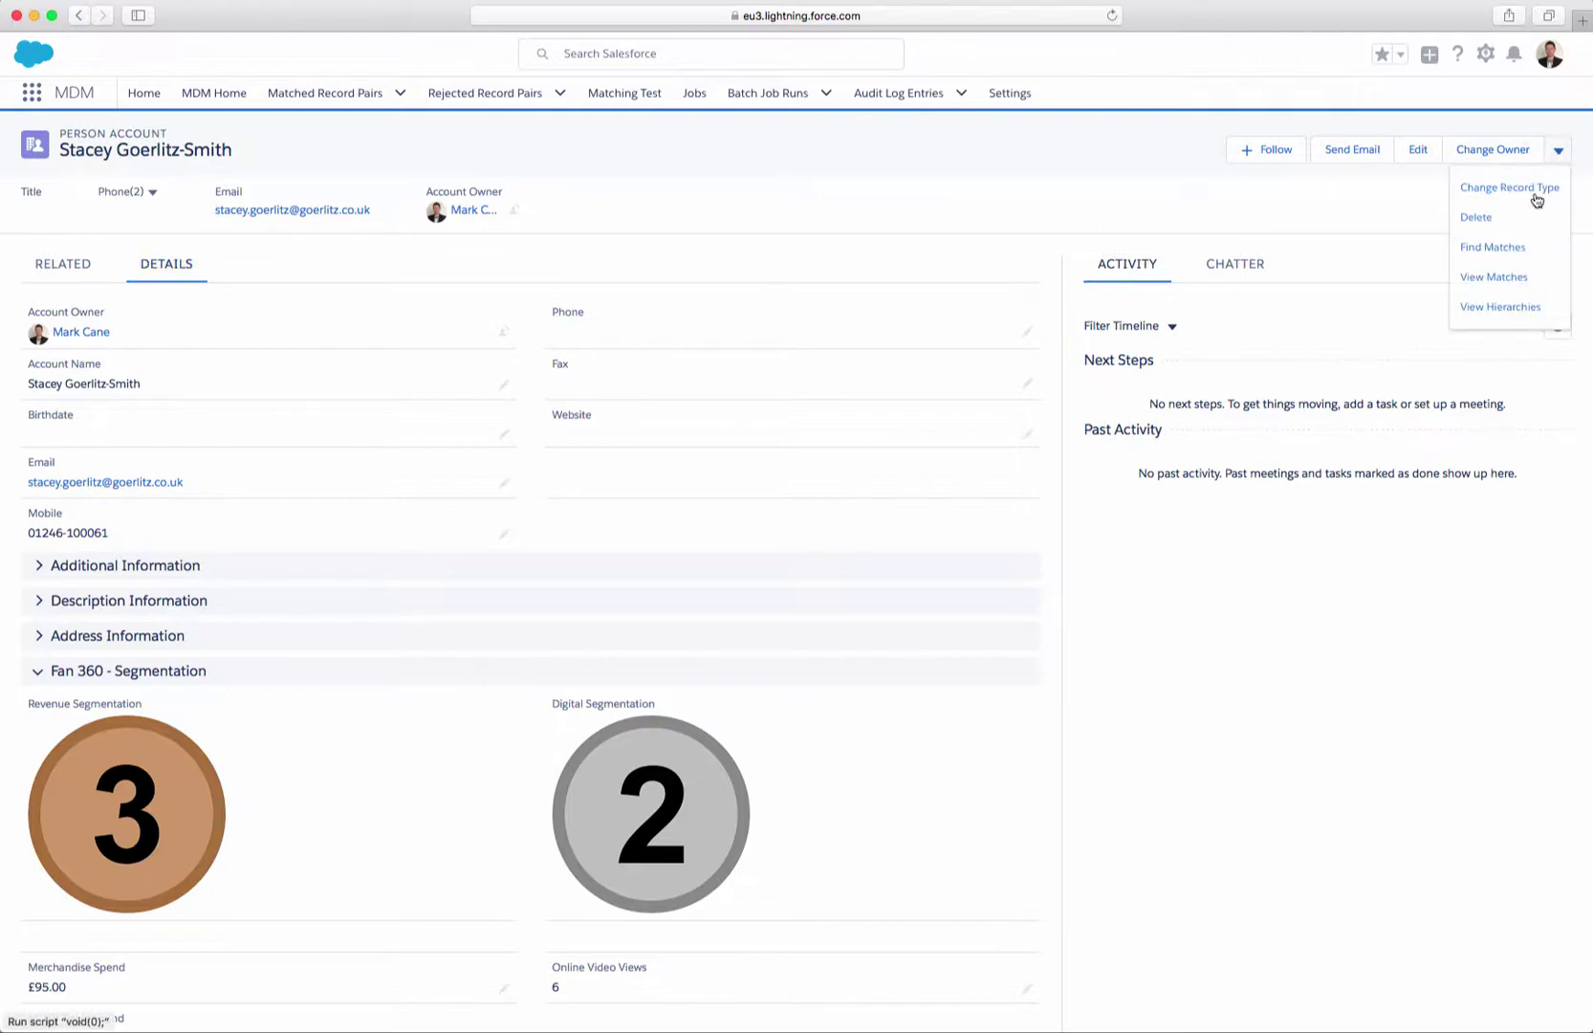
click(1475, 218)
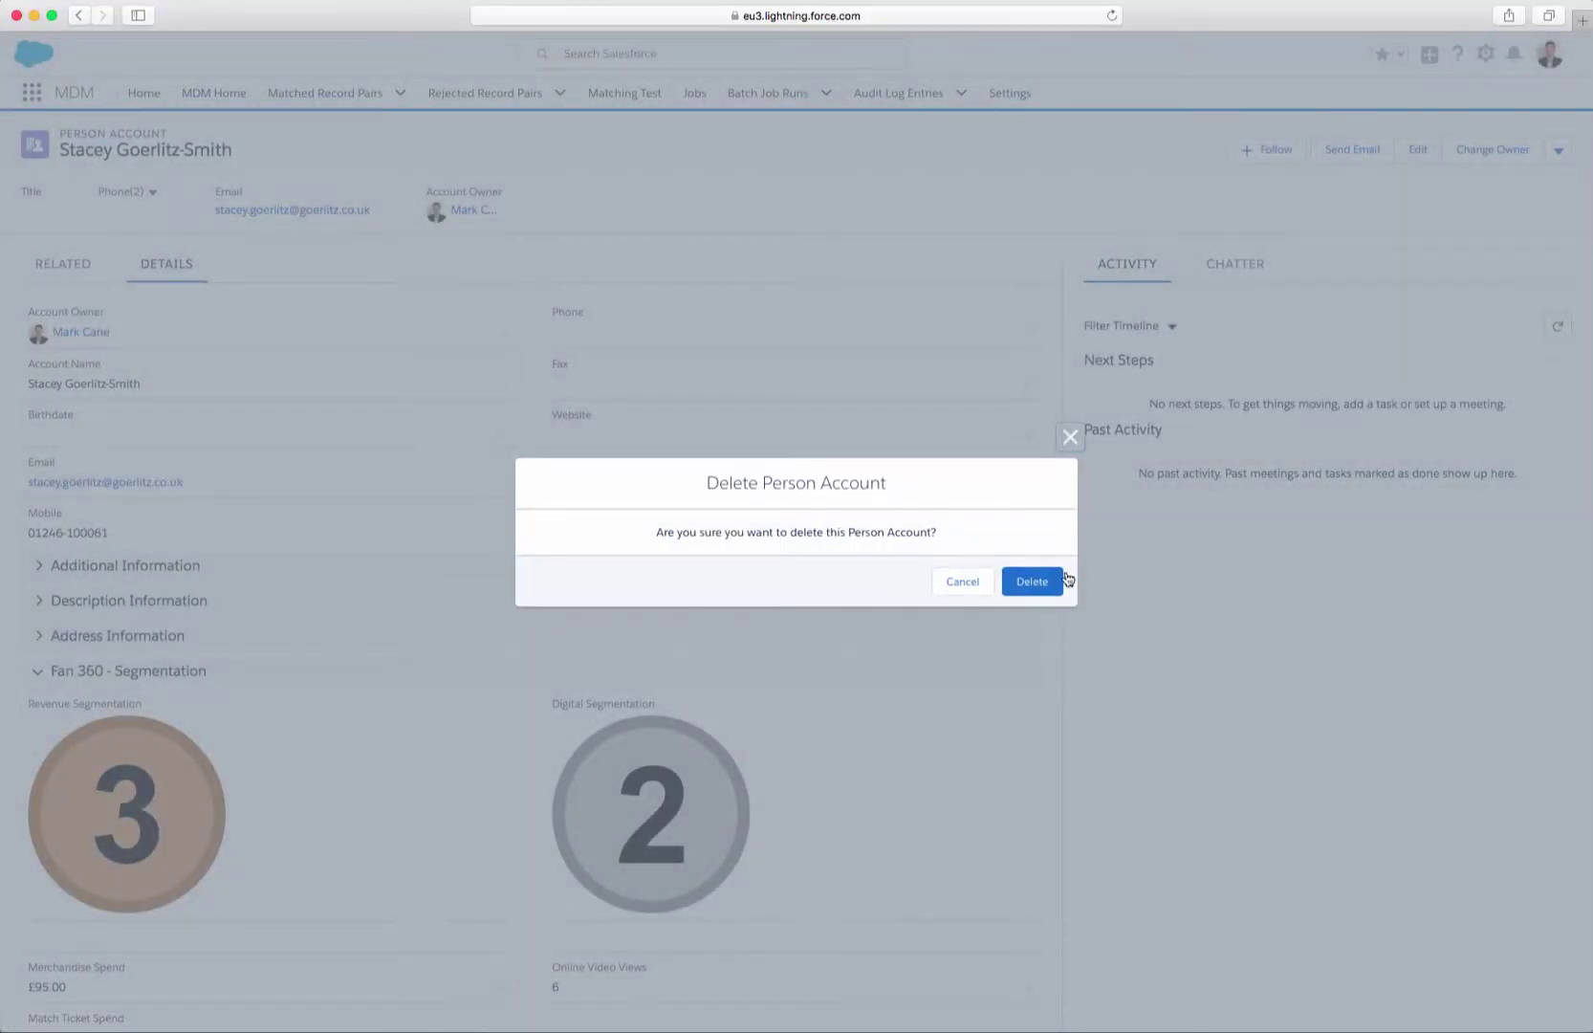
click(1054, 580)
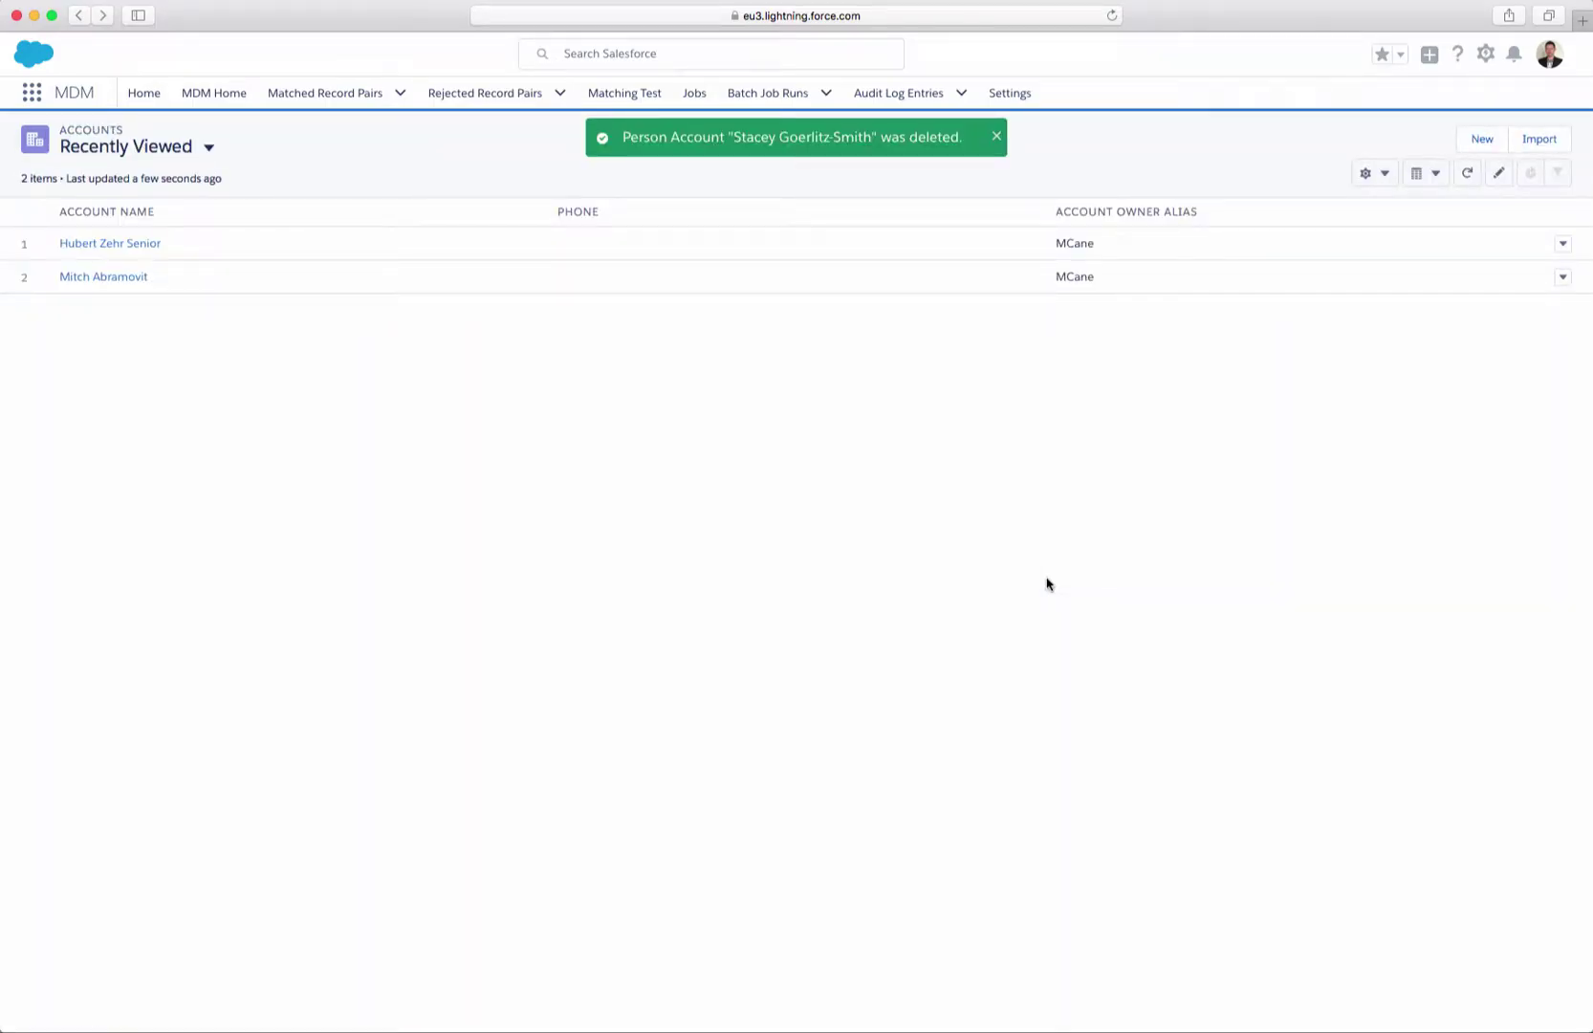
Open the first recently viewed record in Ecommerce Customers
click(33, 105)
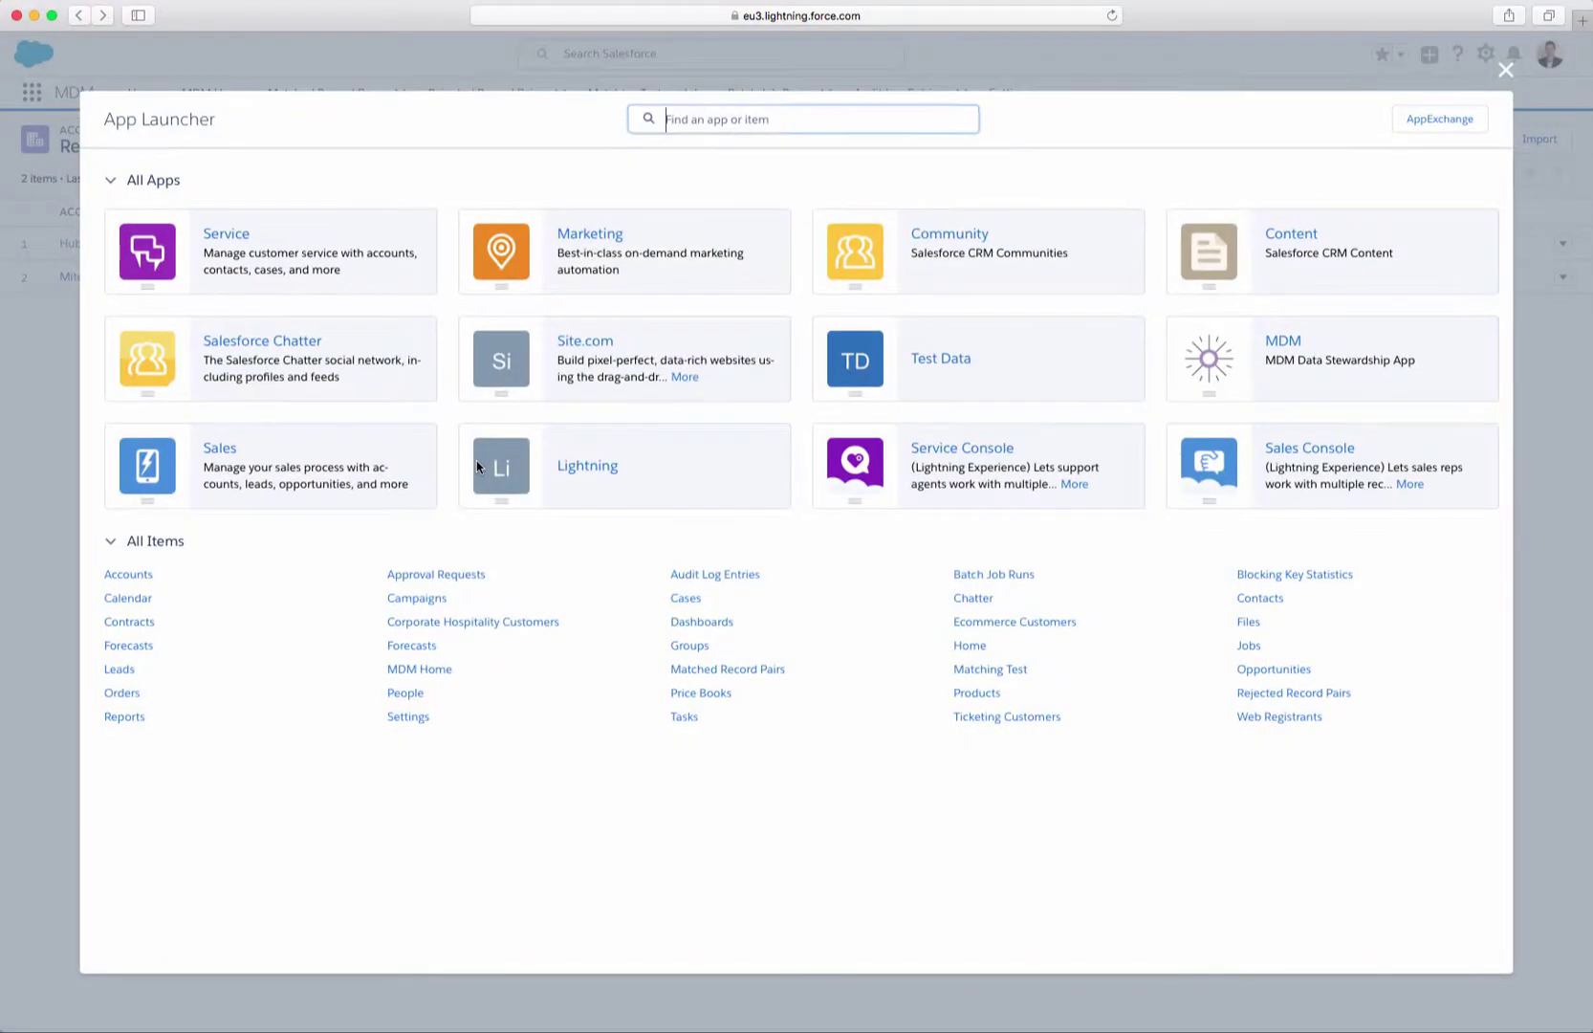
click(1006, 622)
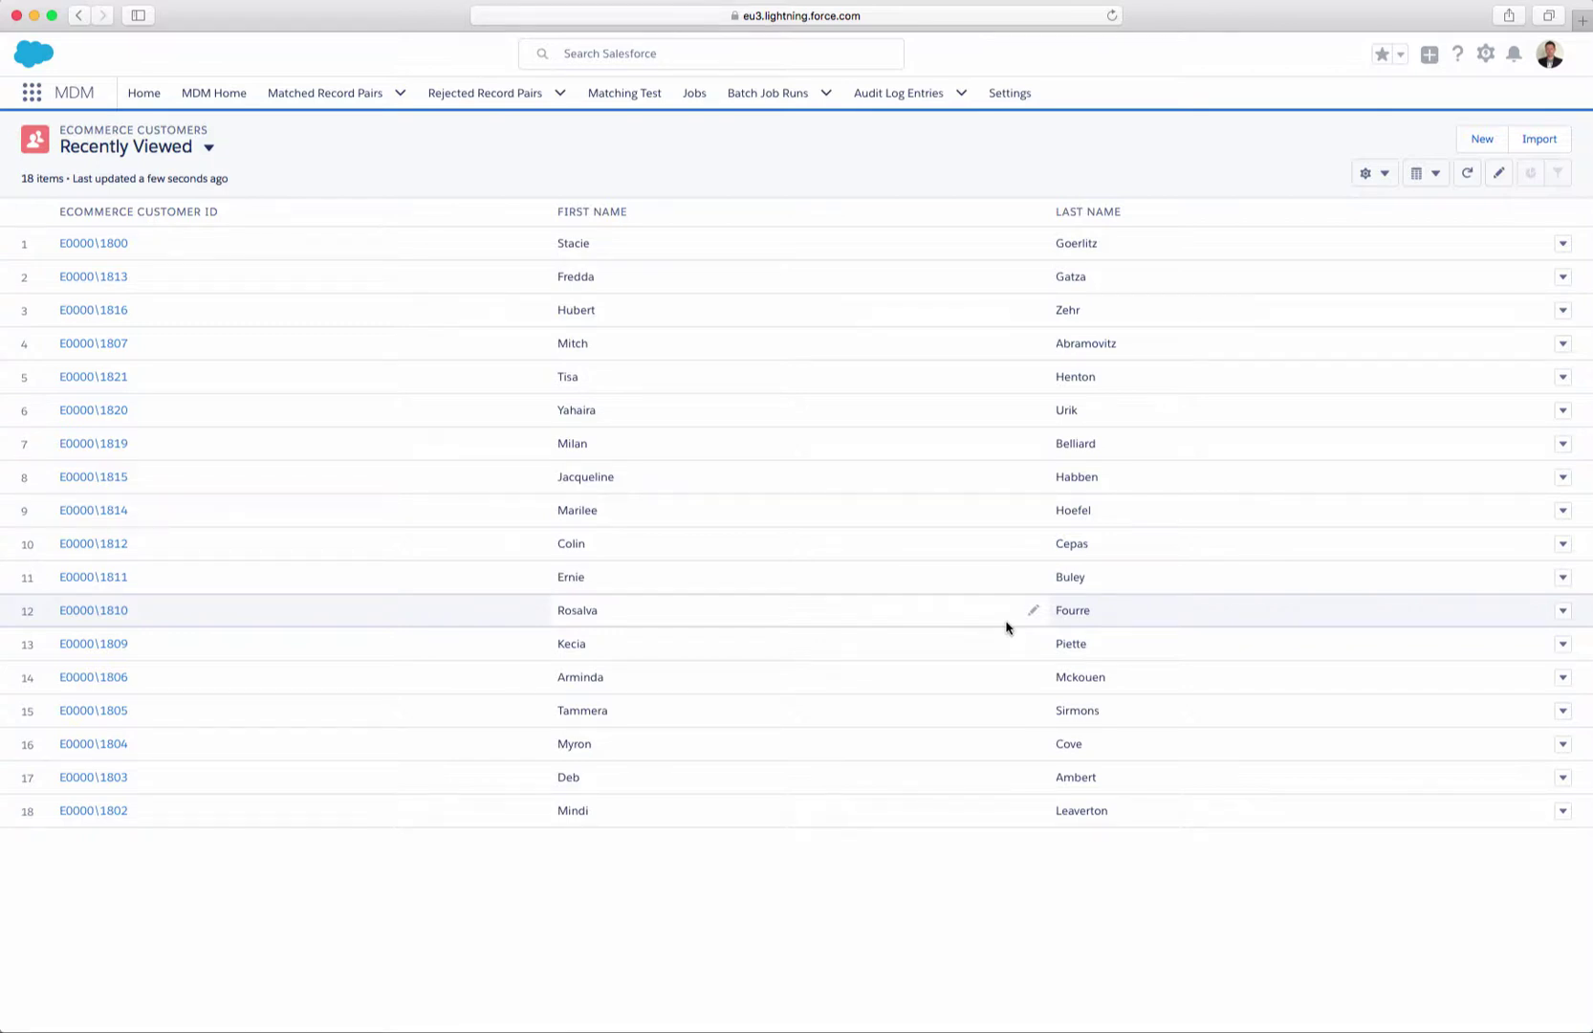
click(87, 244)
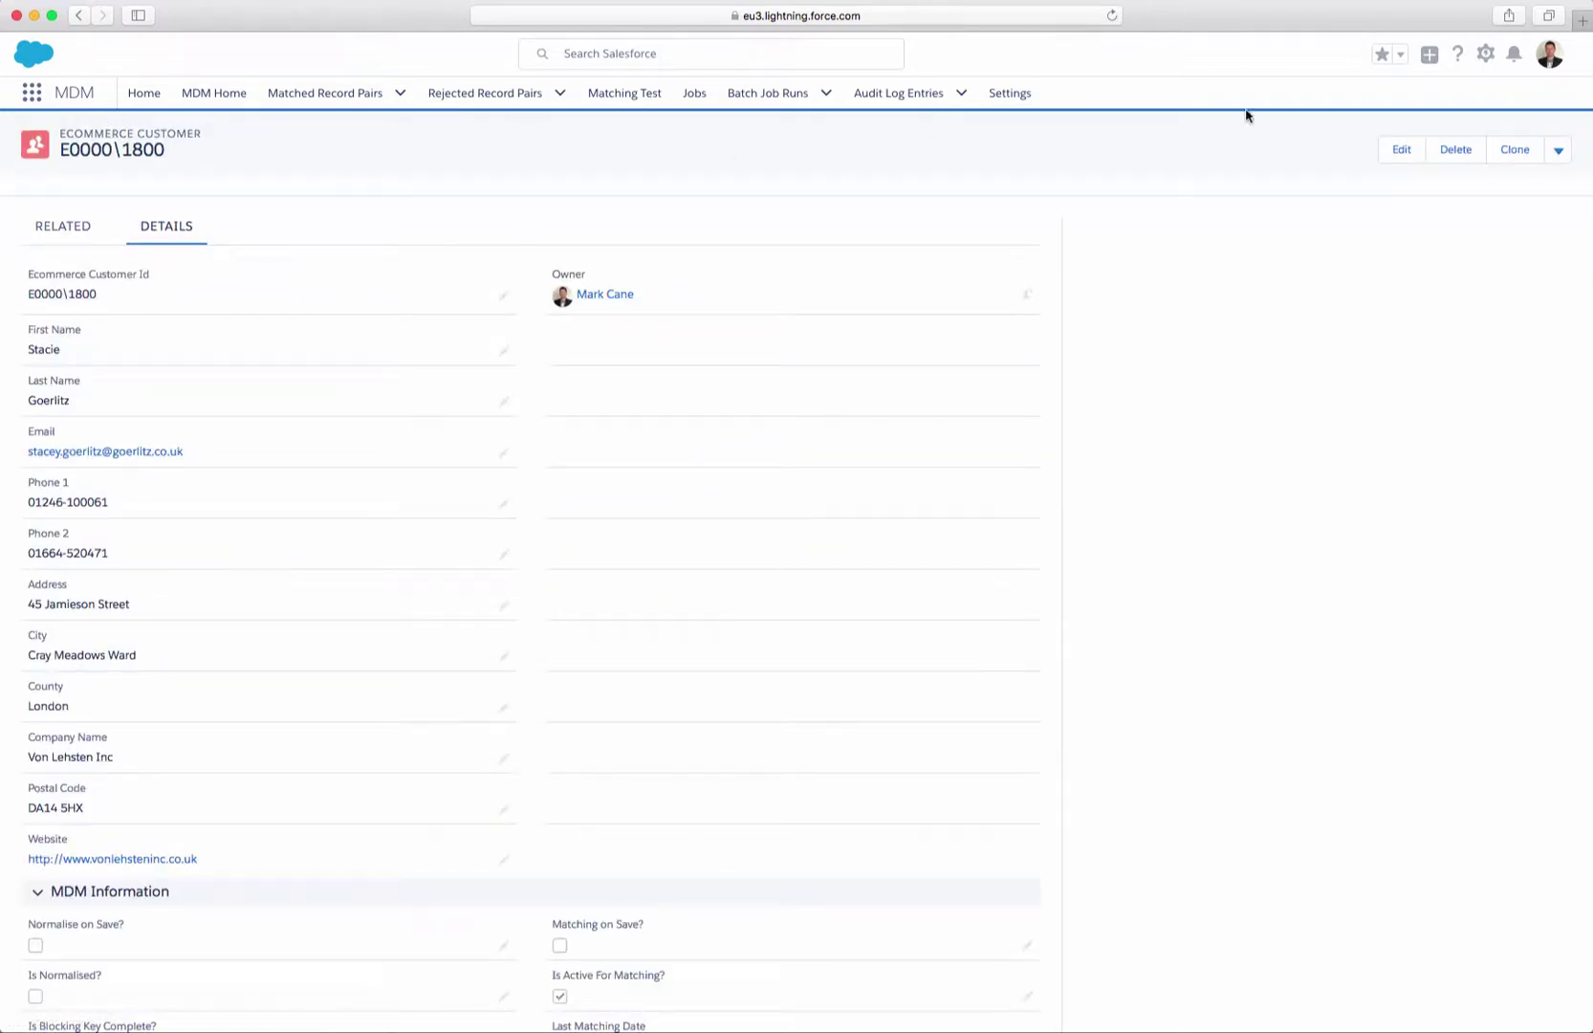
Run Find Matches for the ecommerce customer, and extend it to all record pairs sharing the blocking key match value
click(1557, 153)
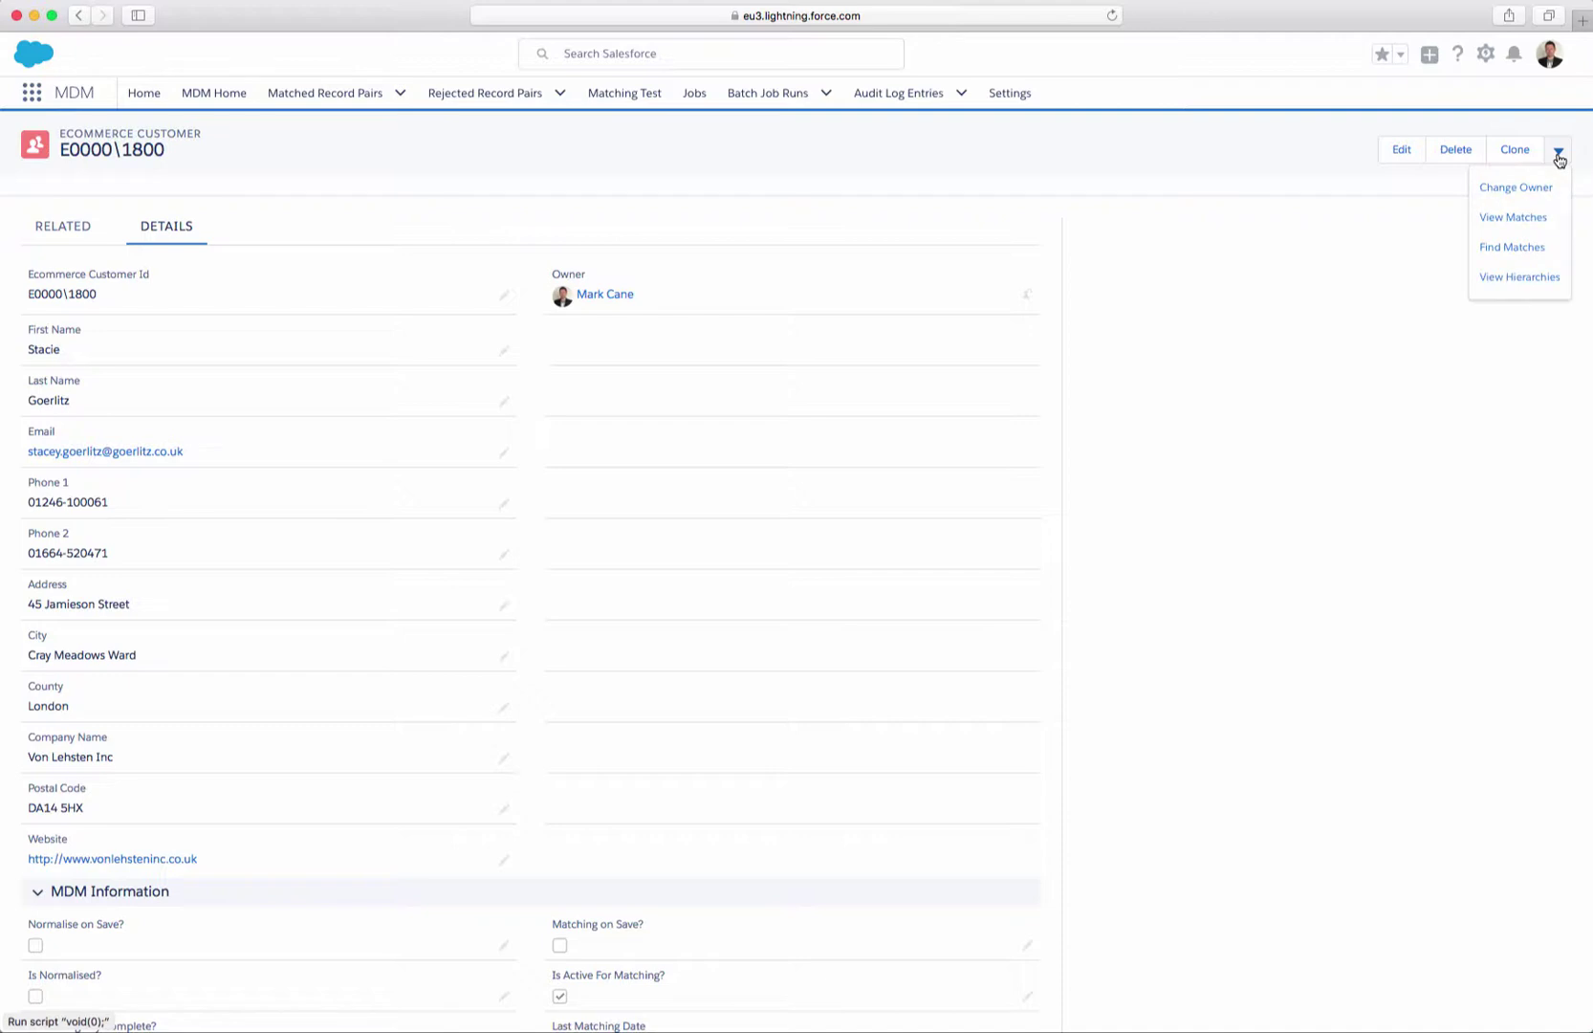
click(1507, 250)
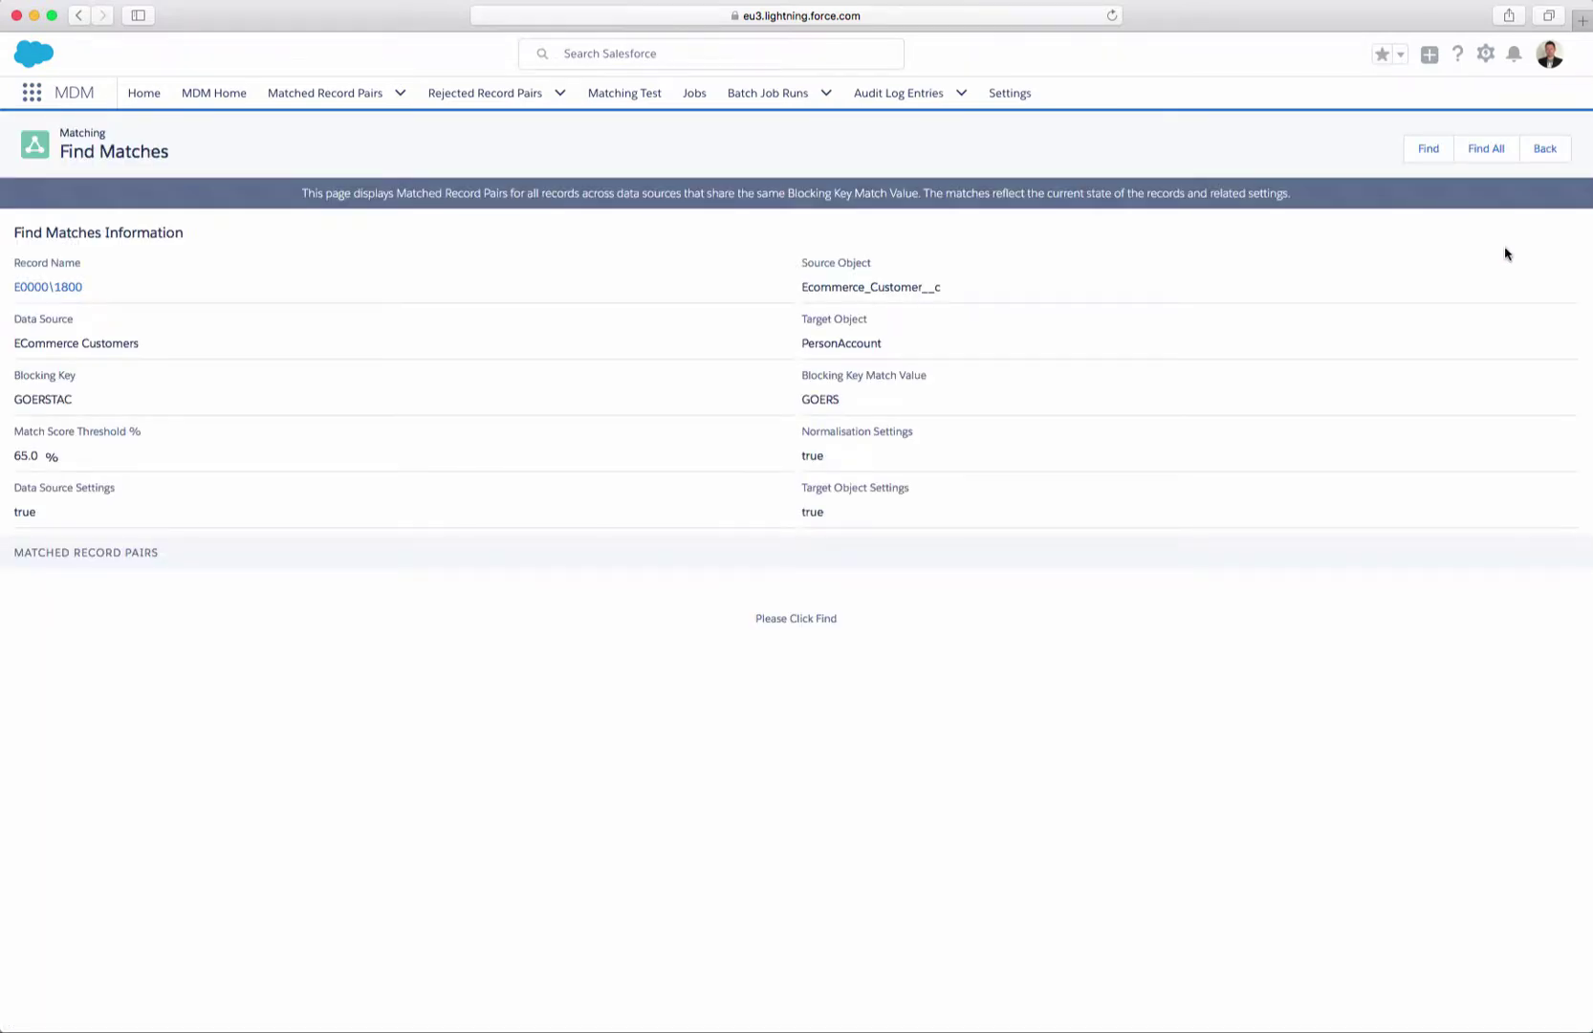
click(1440, 160)
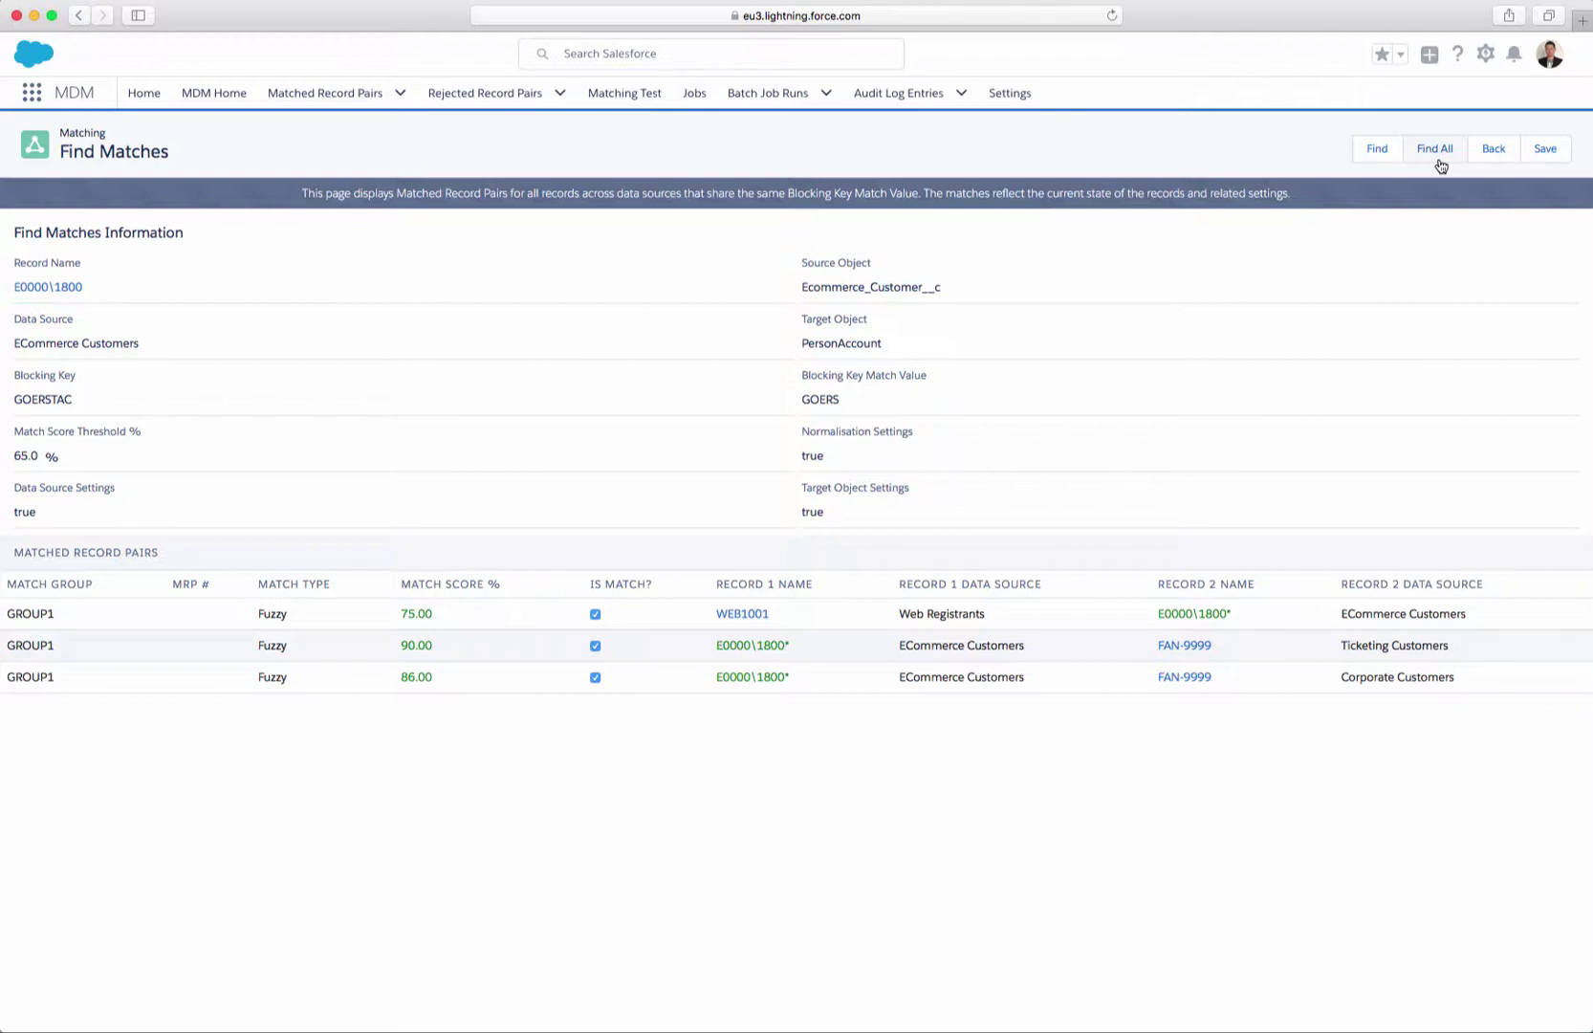
click(1440, 149)
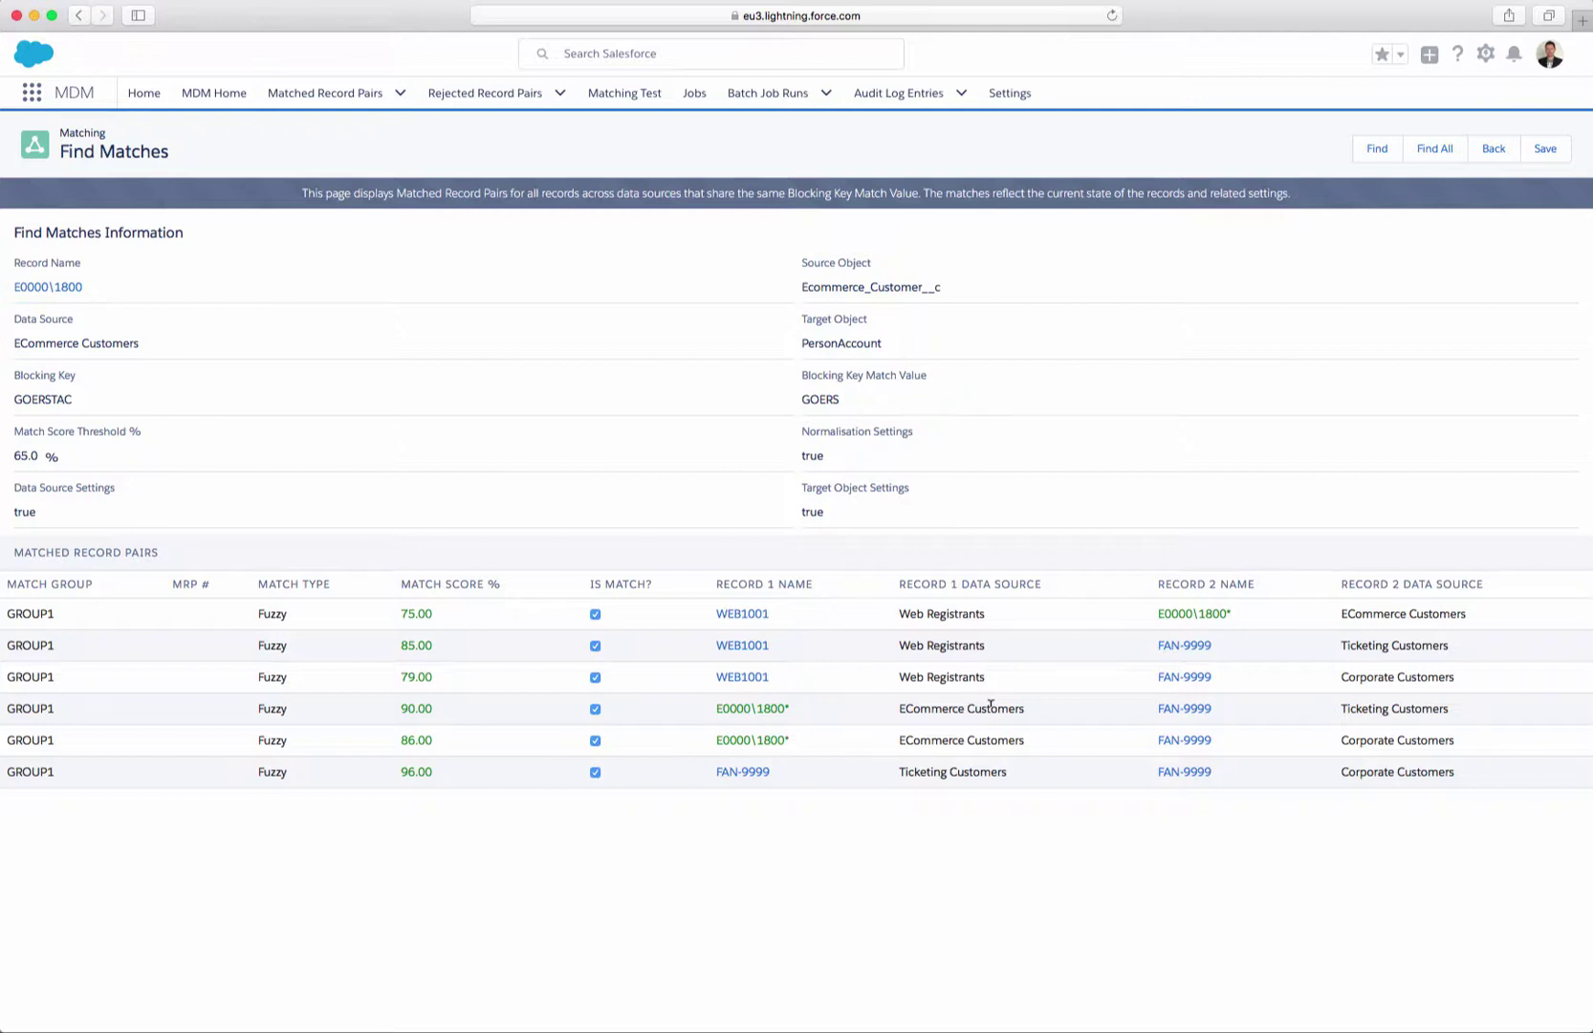
Save the found matches, overriding existing matched record pairs, and open the matched record group GROUP1
click(1545, 149)
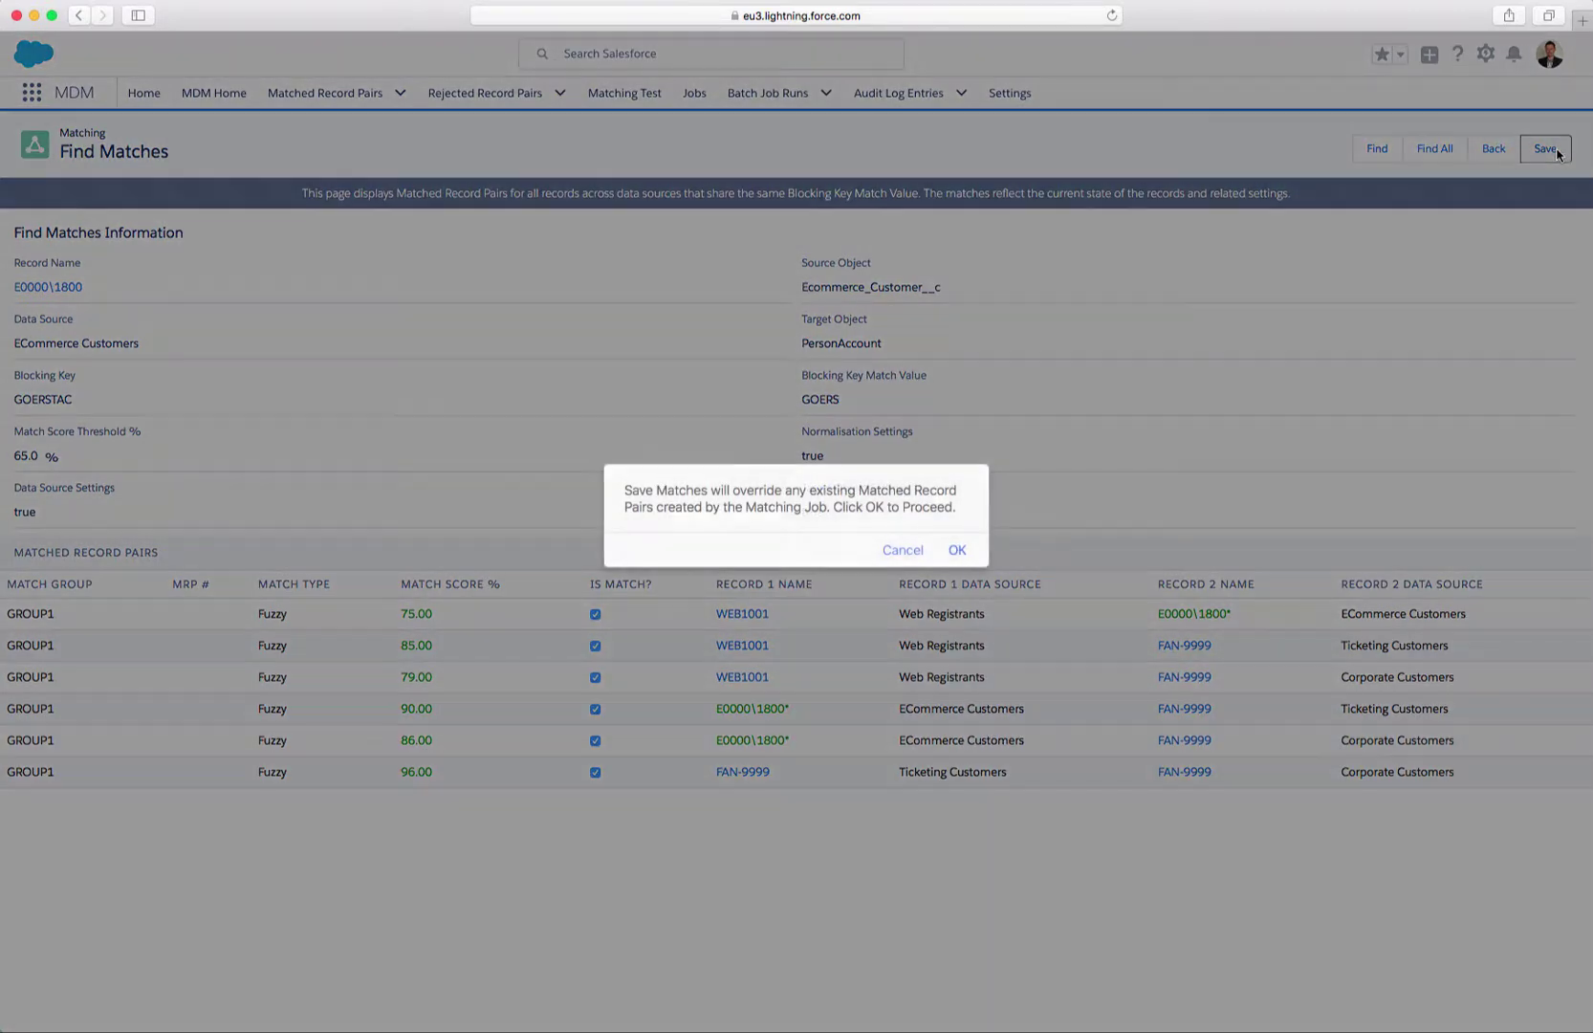
click(957, 552)
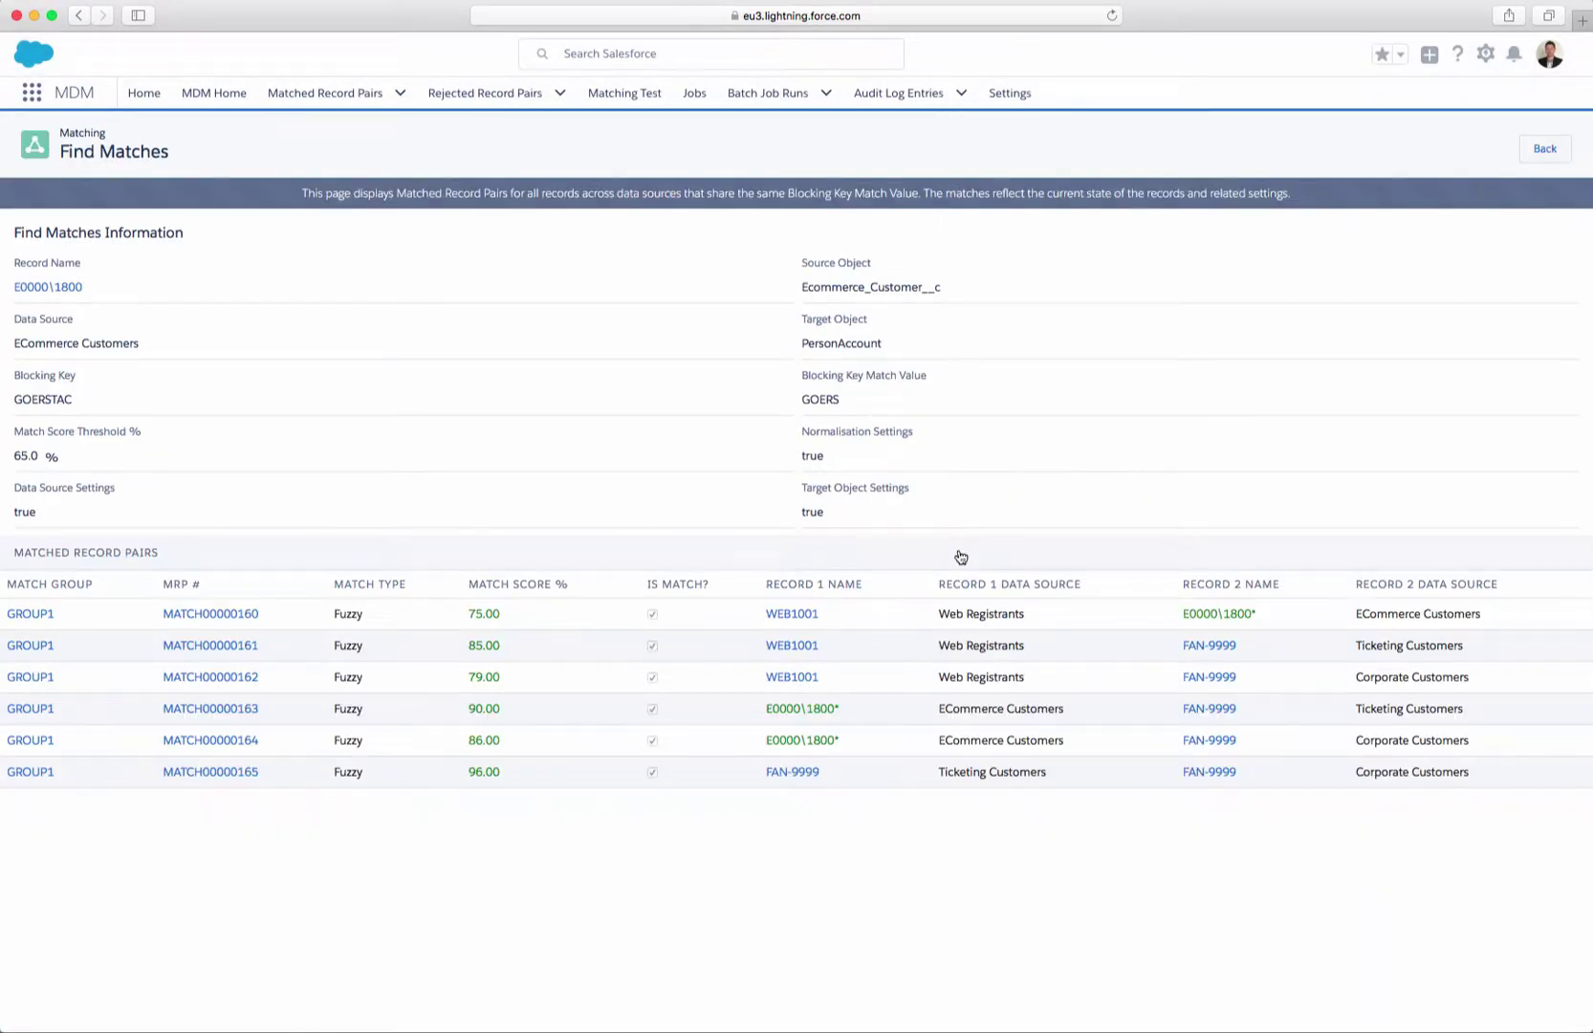
click(23, 616)
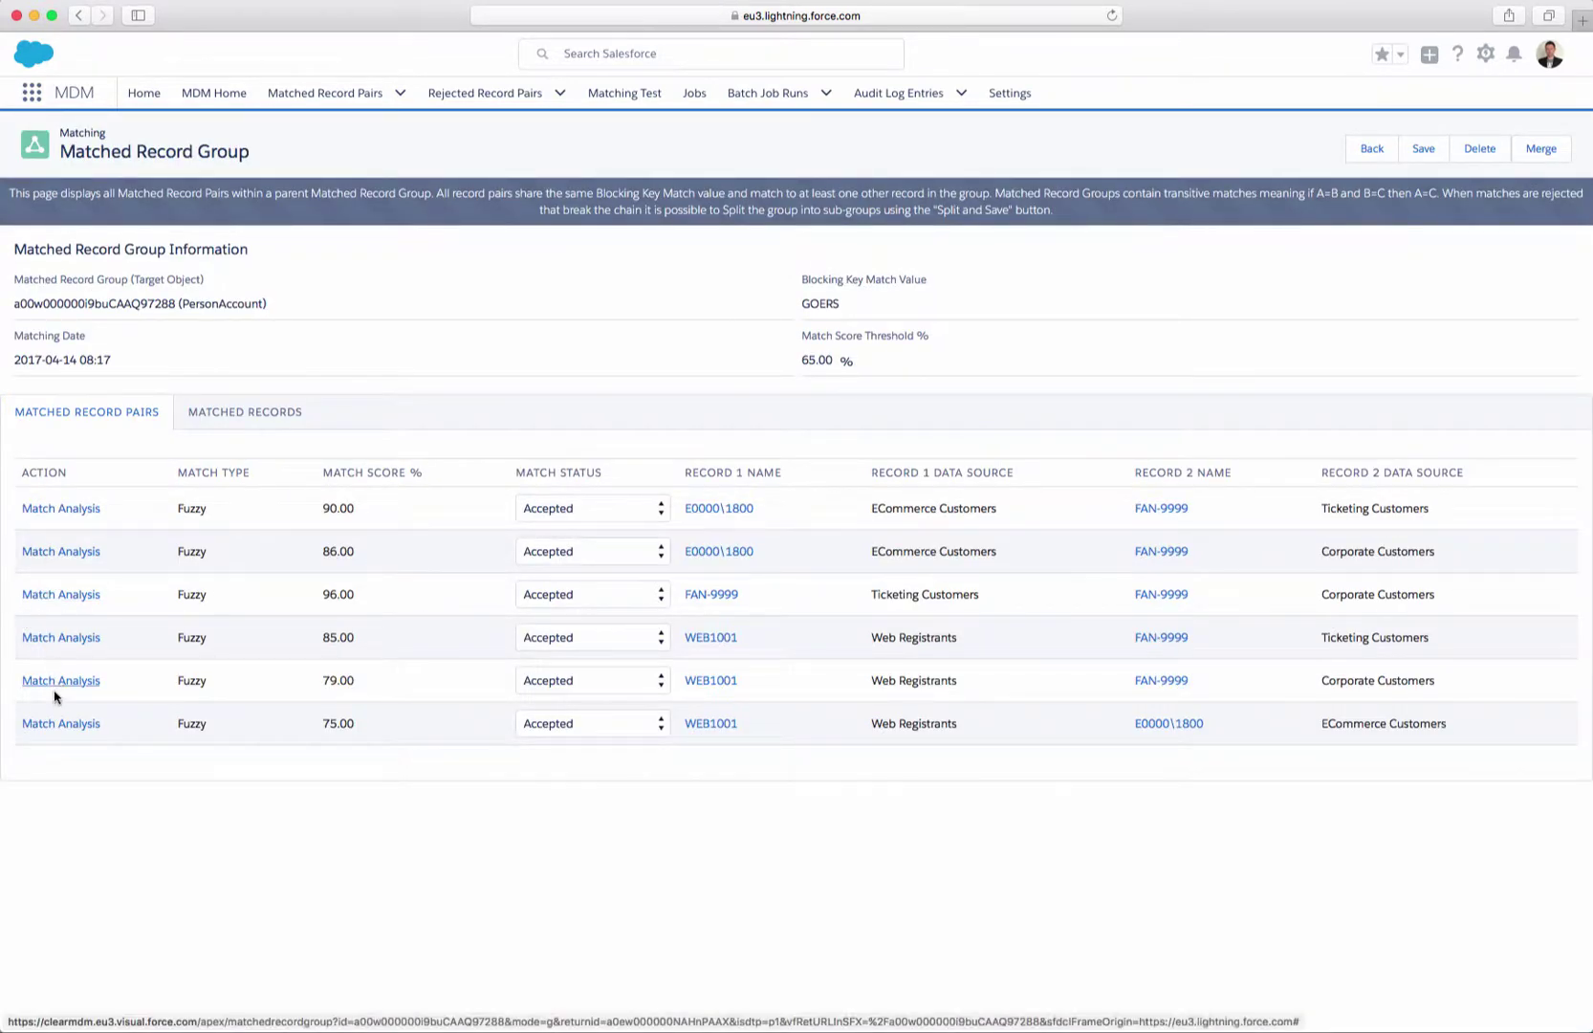
Examine the match analysis of the web registrant and corporate customer pair, and the available match status options, keeping Accepted
click(77, 682)
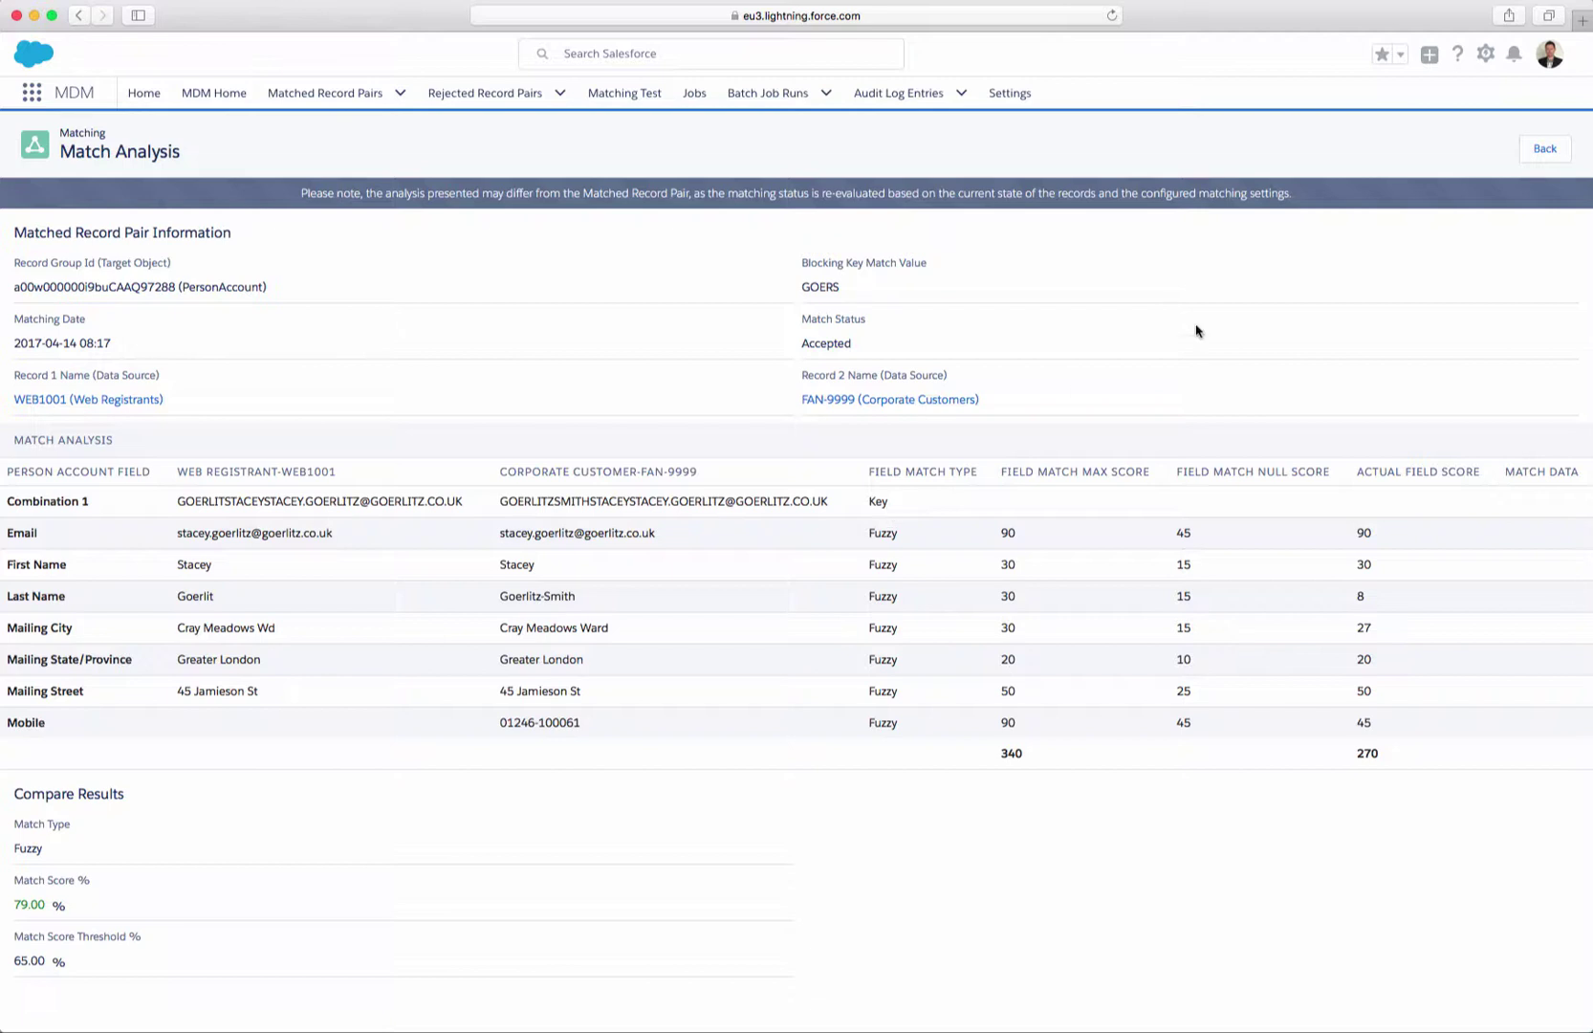
click(1549, 151)
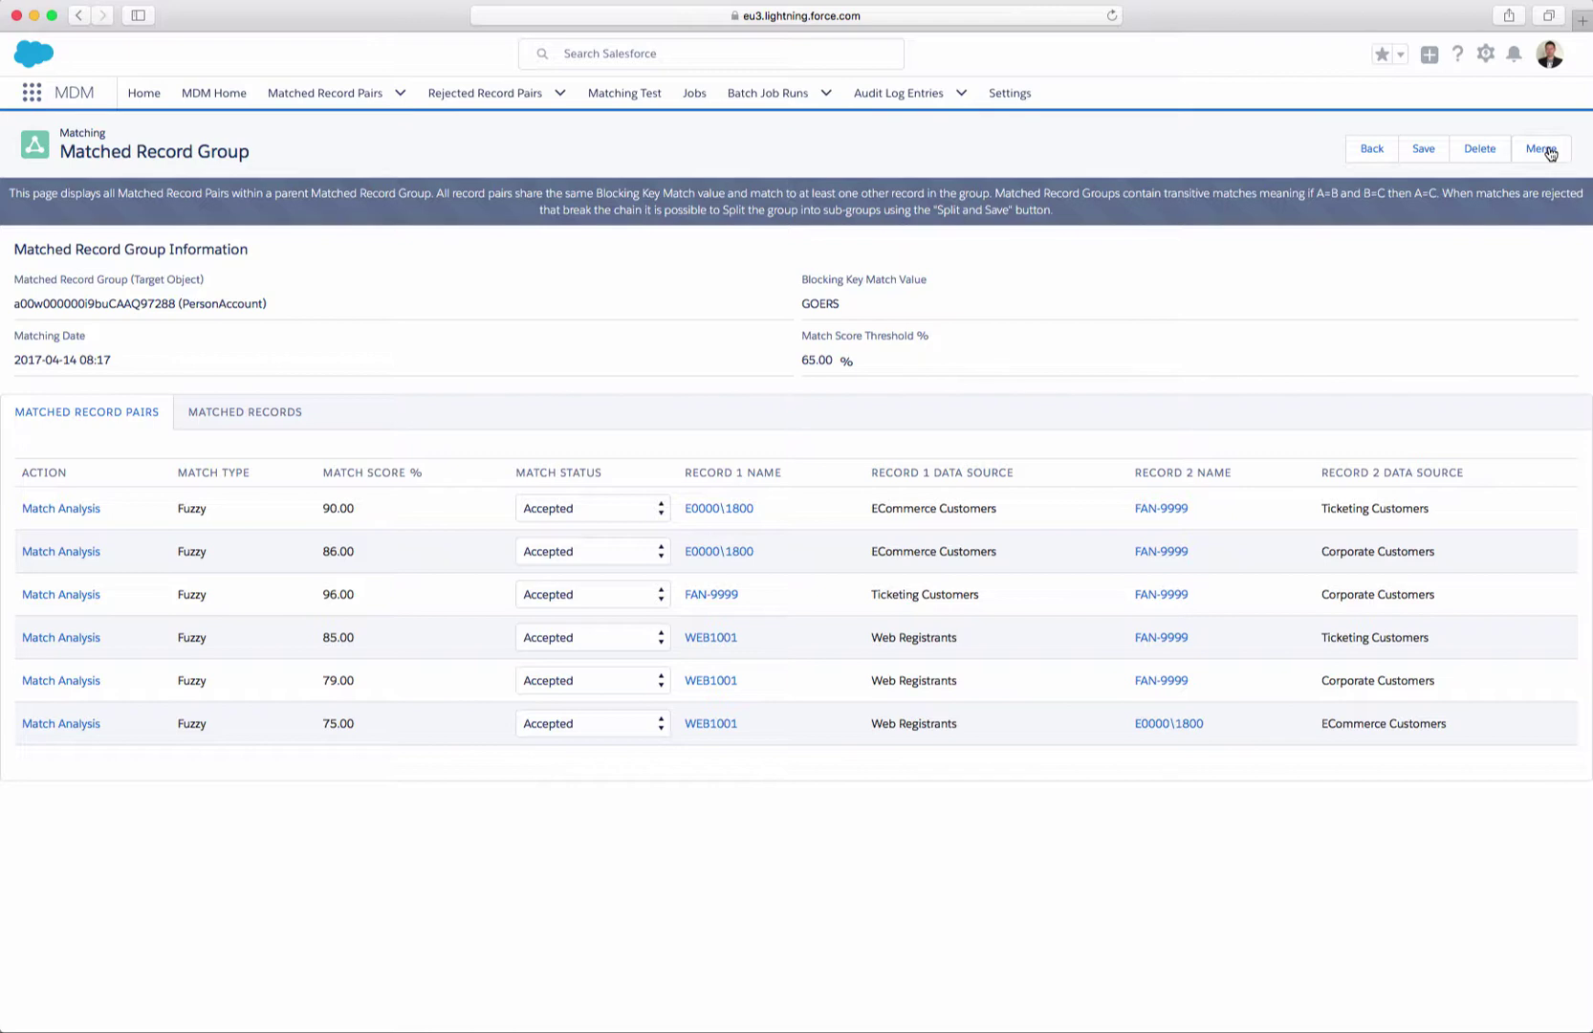
click(611, 514)
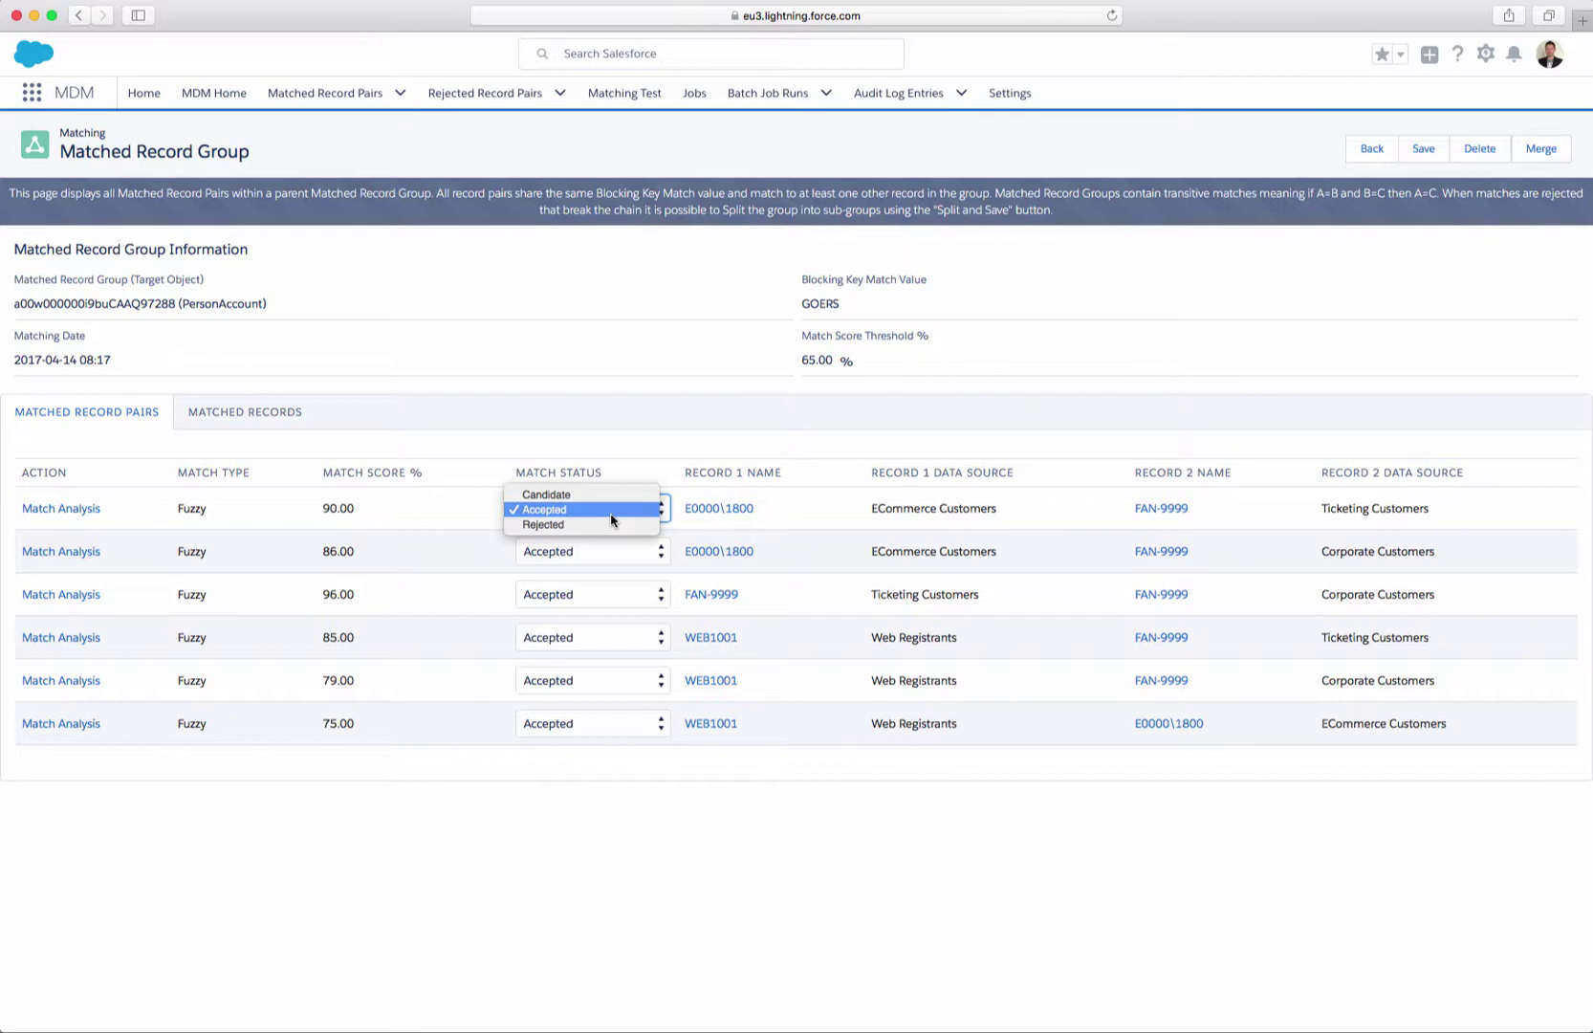
click(434, 531)
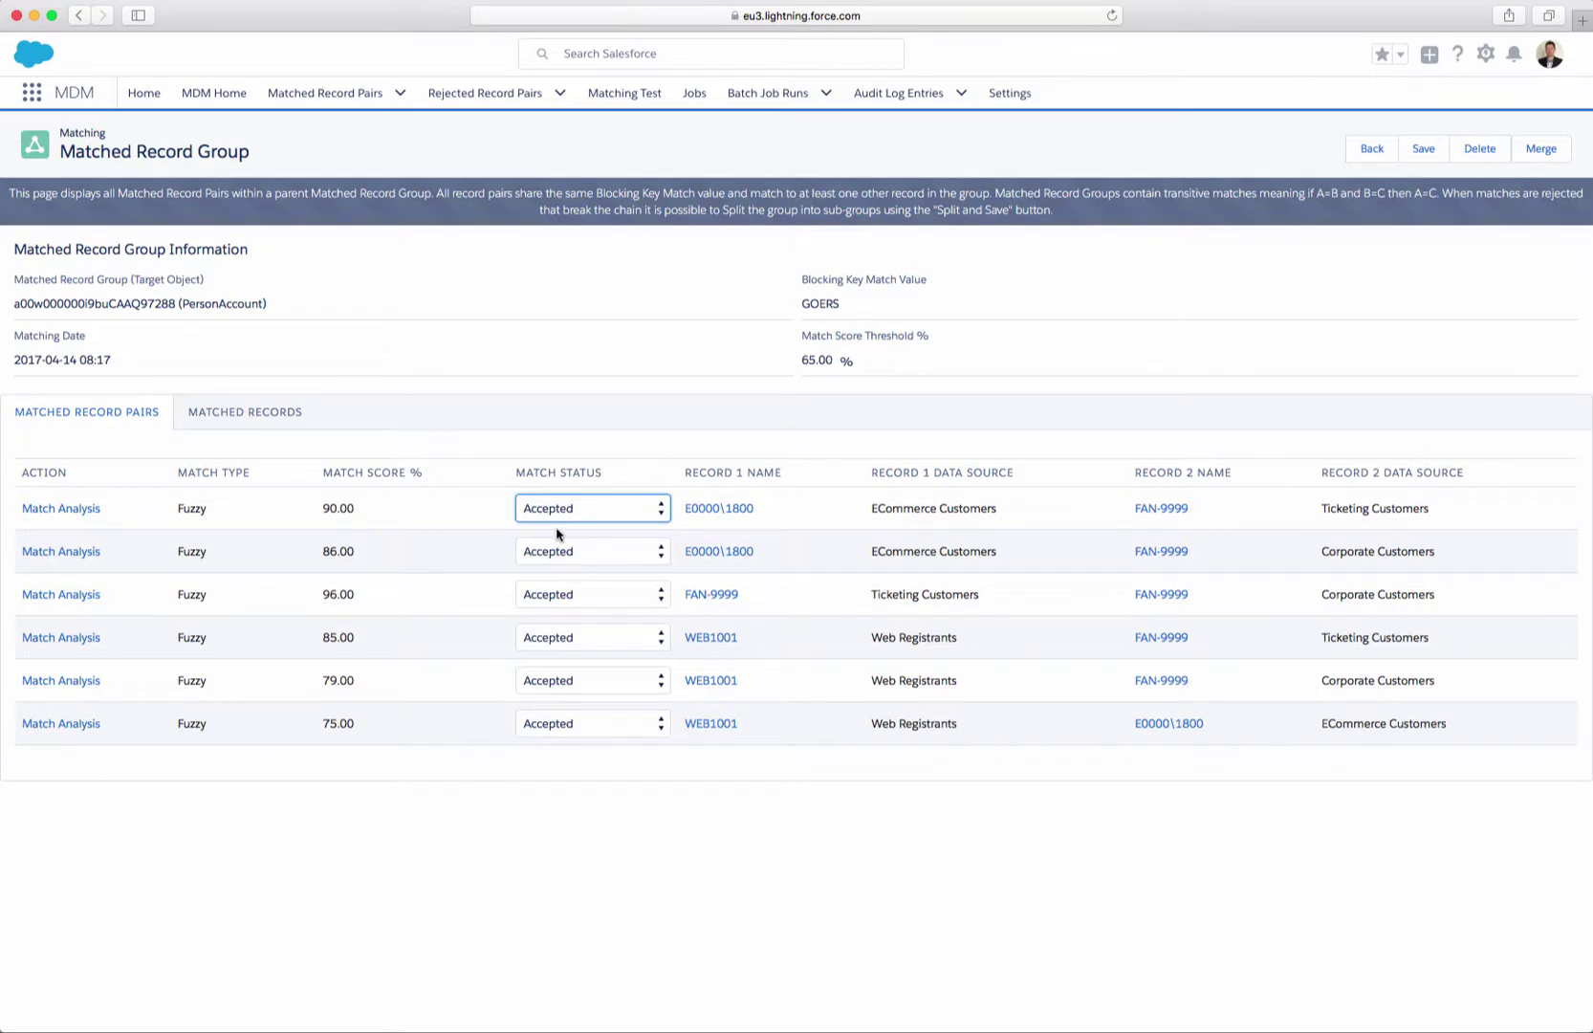
click(559, 692)
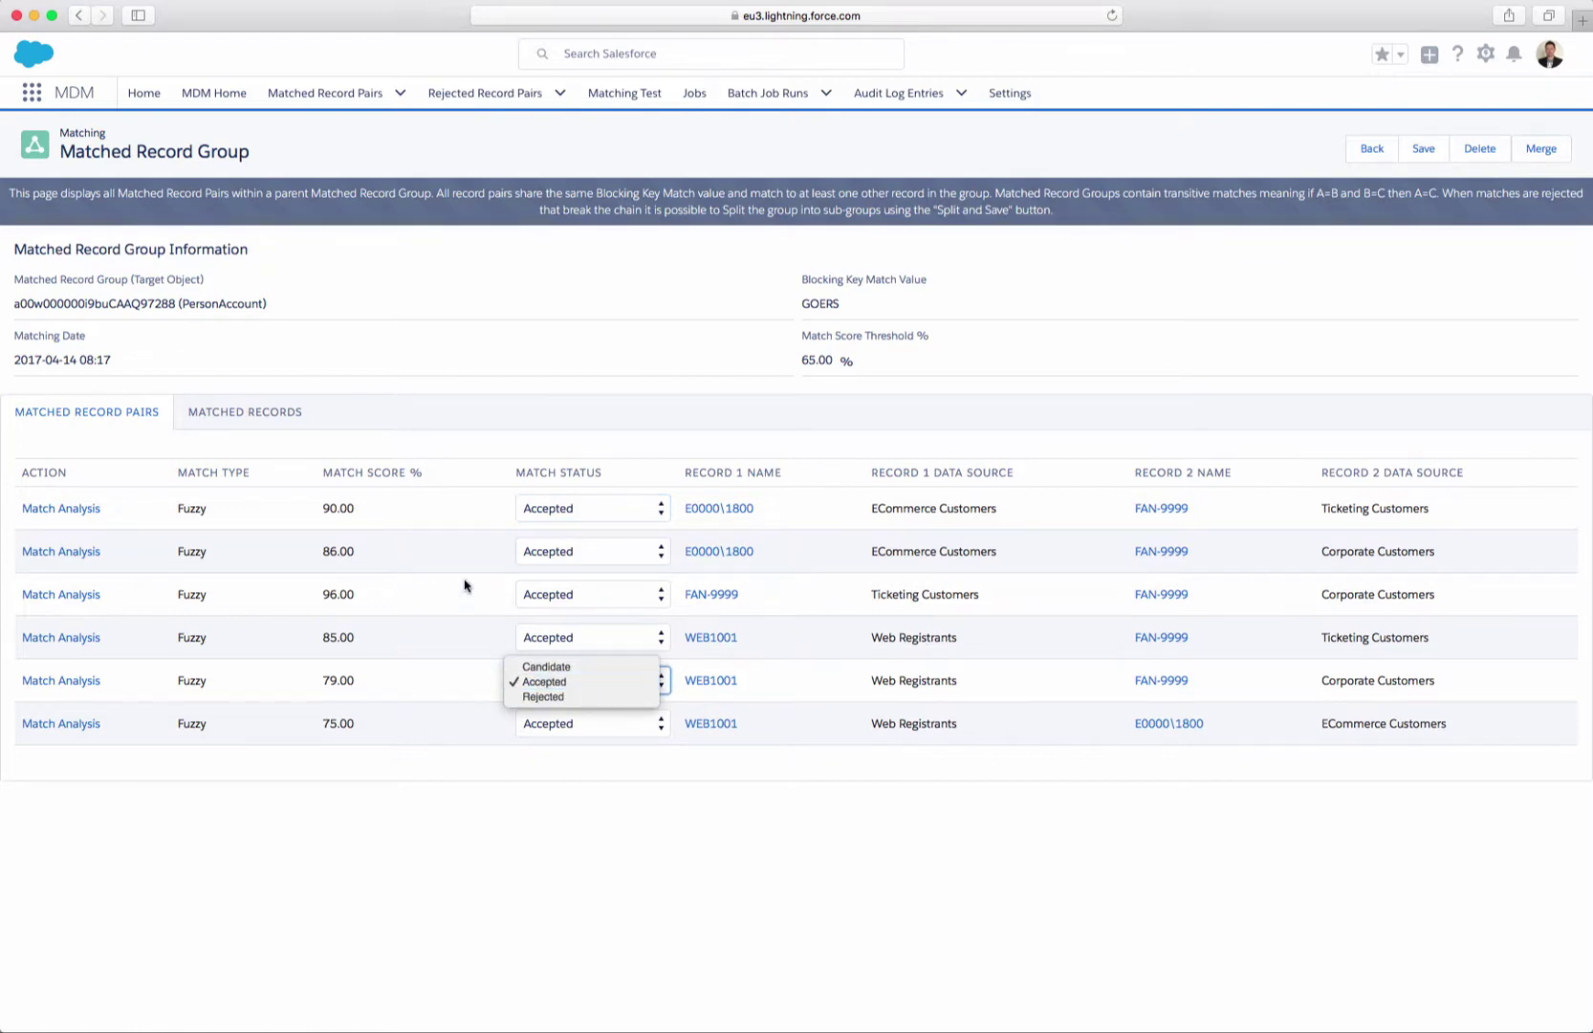
click(426, 542)
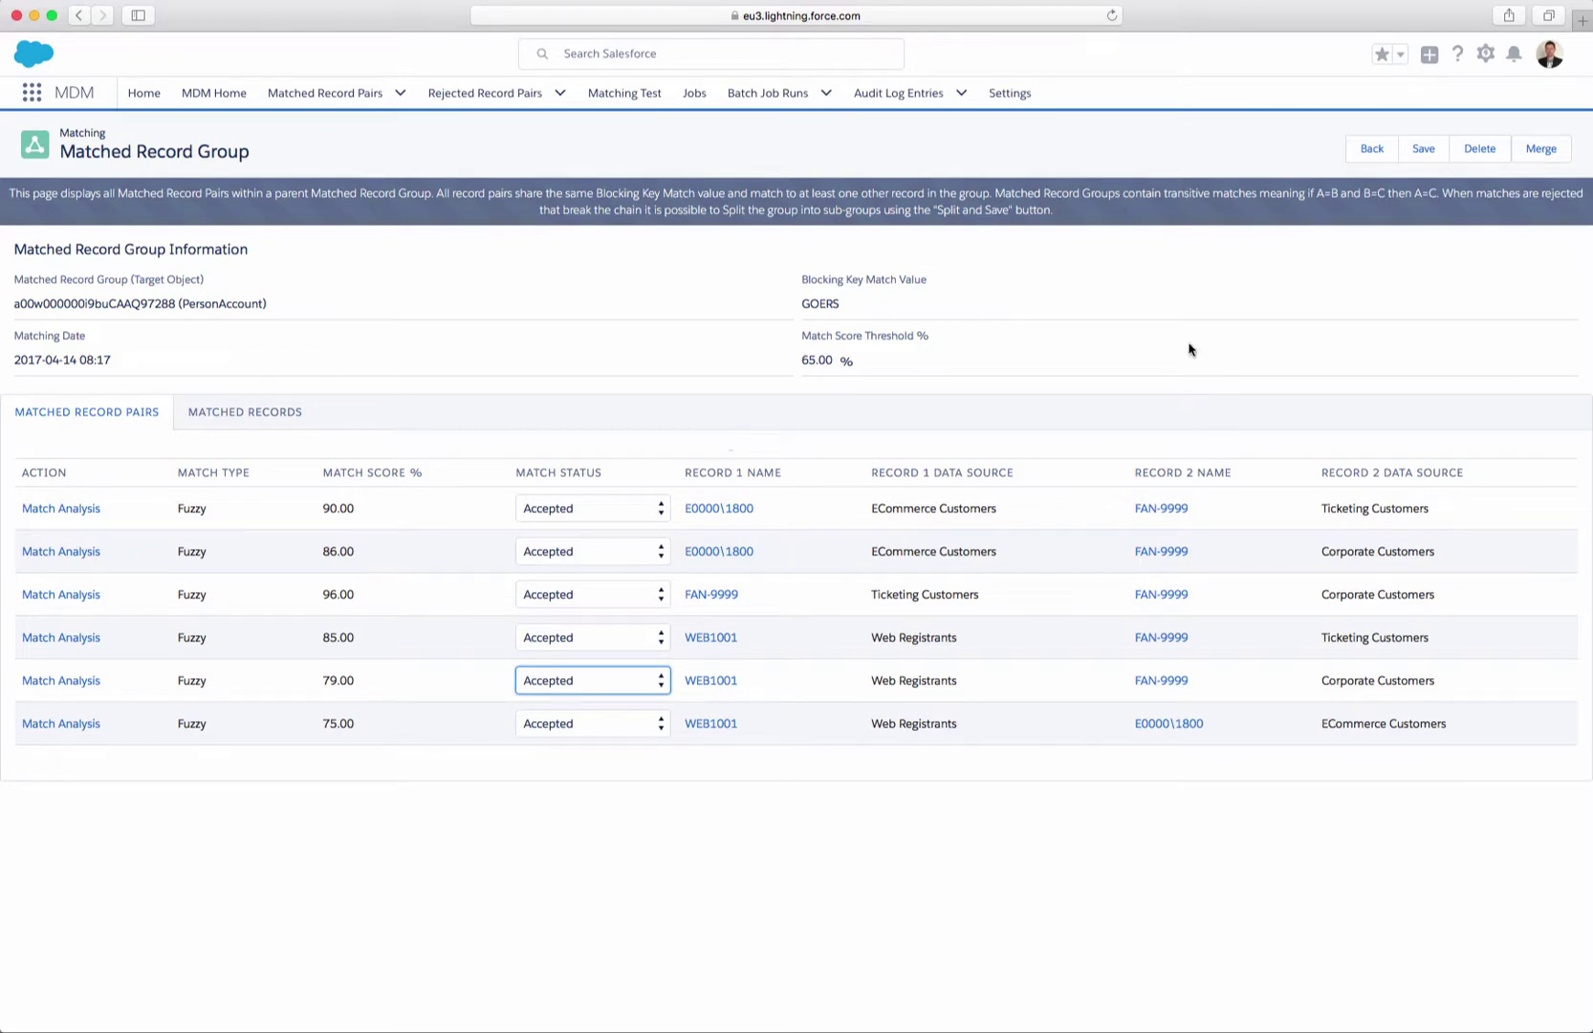
Start merging the matched record group to a person account, taking email, first name and last name from the corporate customer
click(1540, 151)
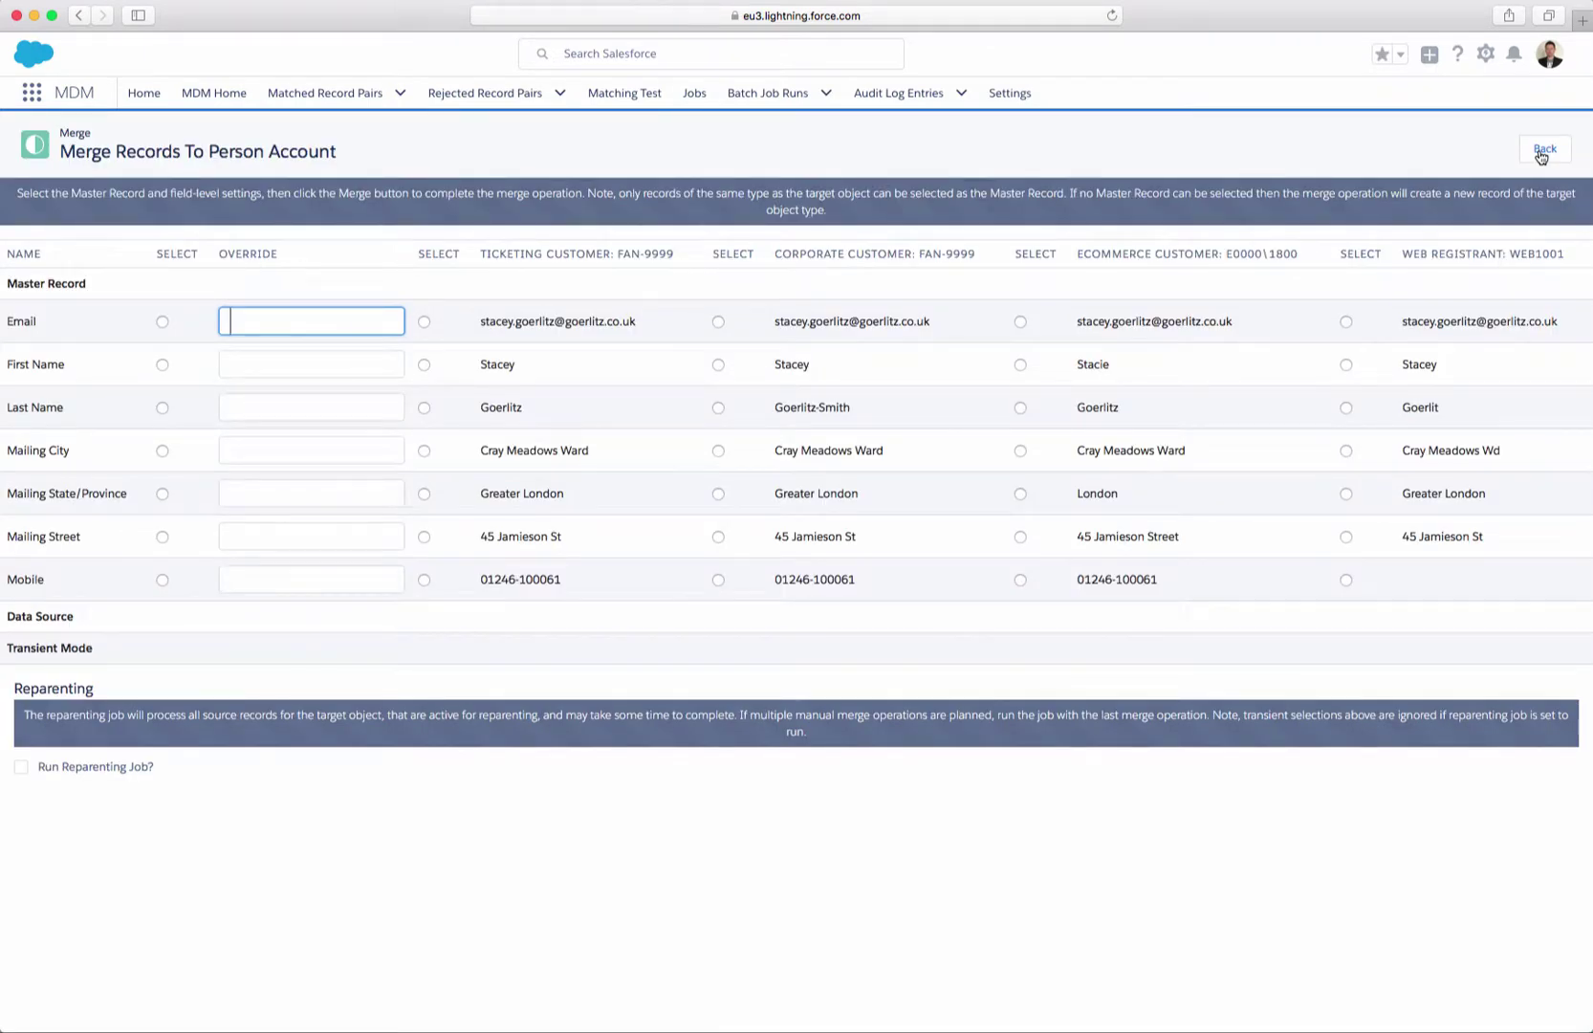
click(717, 322)
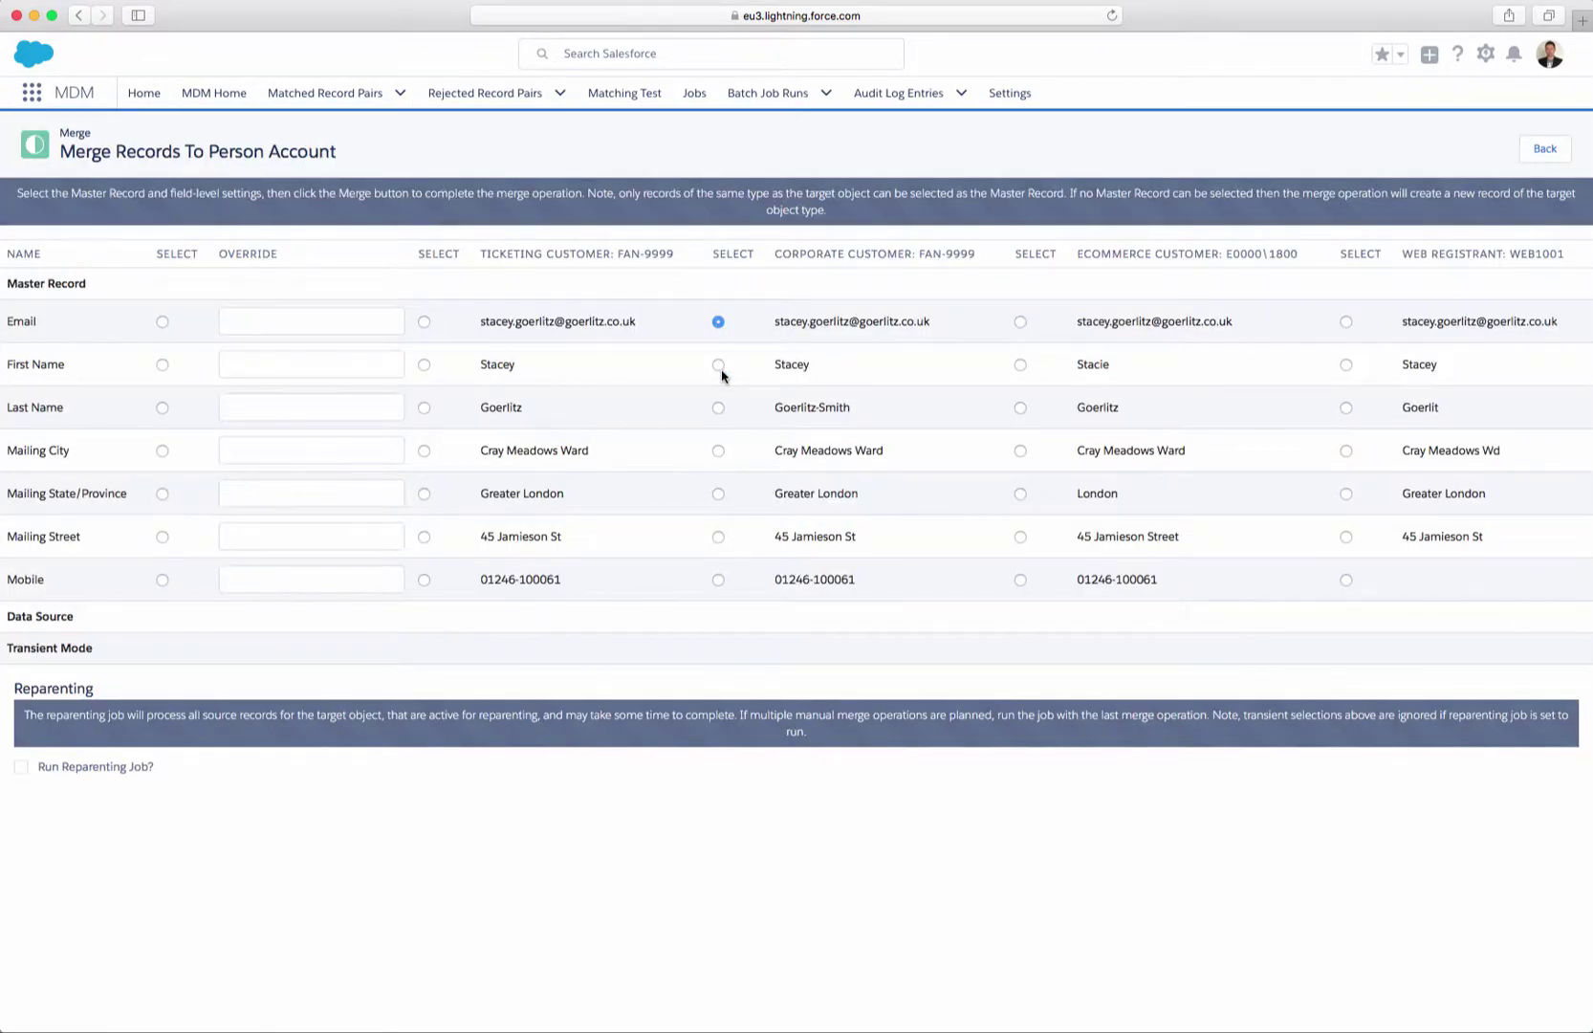
click(718, 367)
click(718, 409)
Take mailing city, state and street from the ecommerce customer, email from the web registrant and mobile from the ticketing customer, and merge the records
click(1019, 450)
click(1022, 496)
click(1019, 540)
click(1345, 323)
click(424, 579)
click(1540, 149)
click(954, 542)
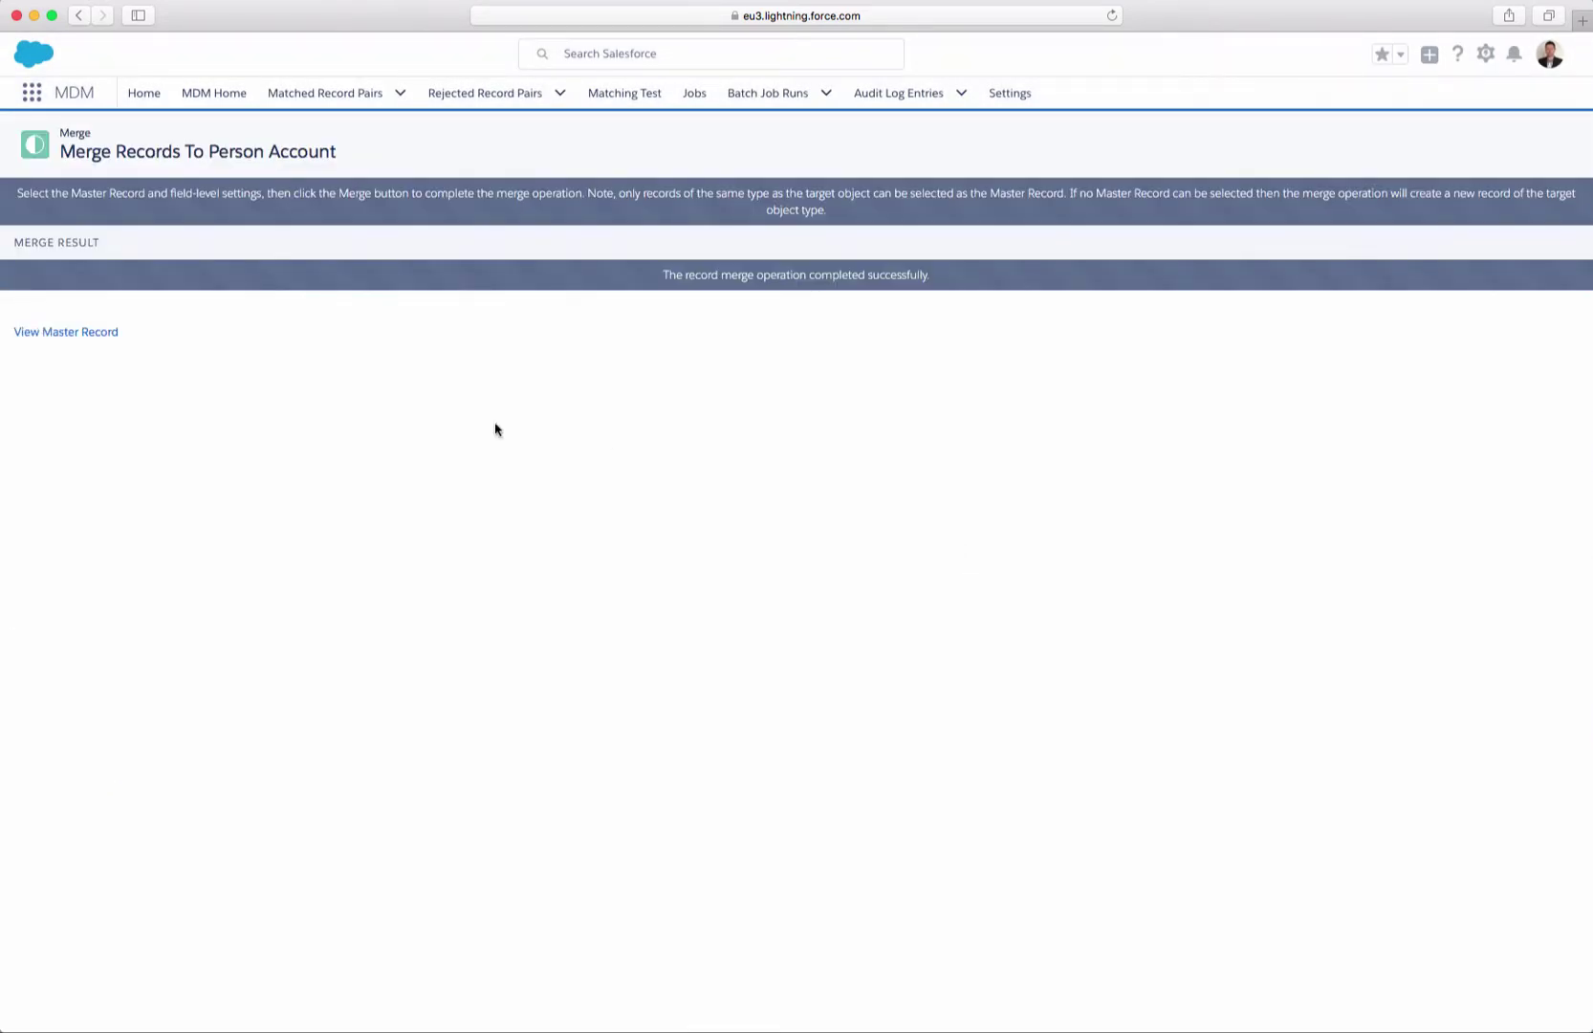
Open the merged master record and examine its related customer and sales lists
click(53, 333)
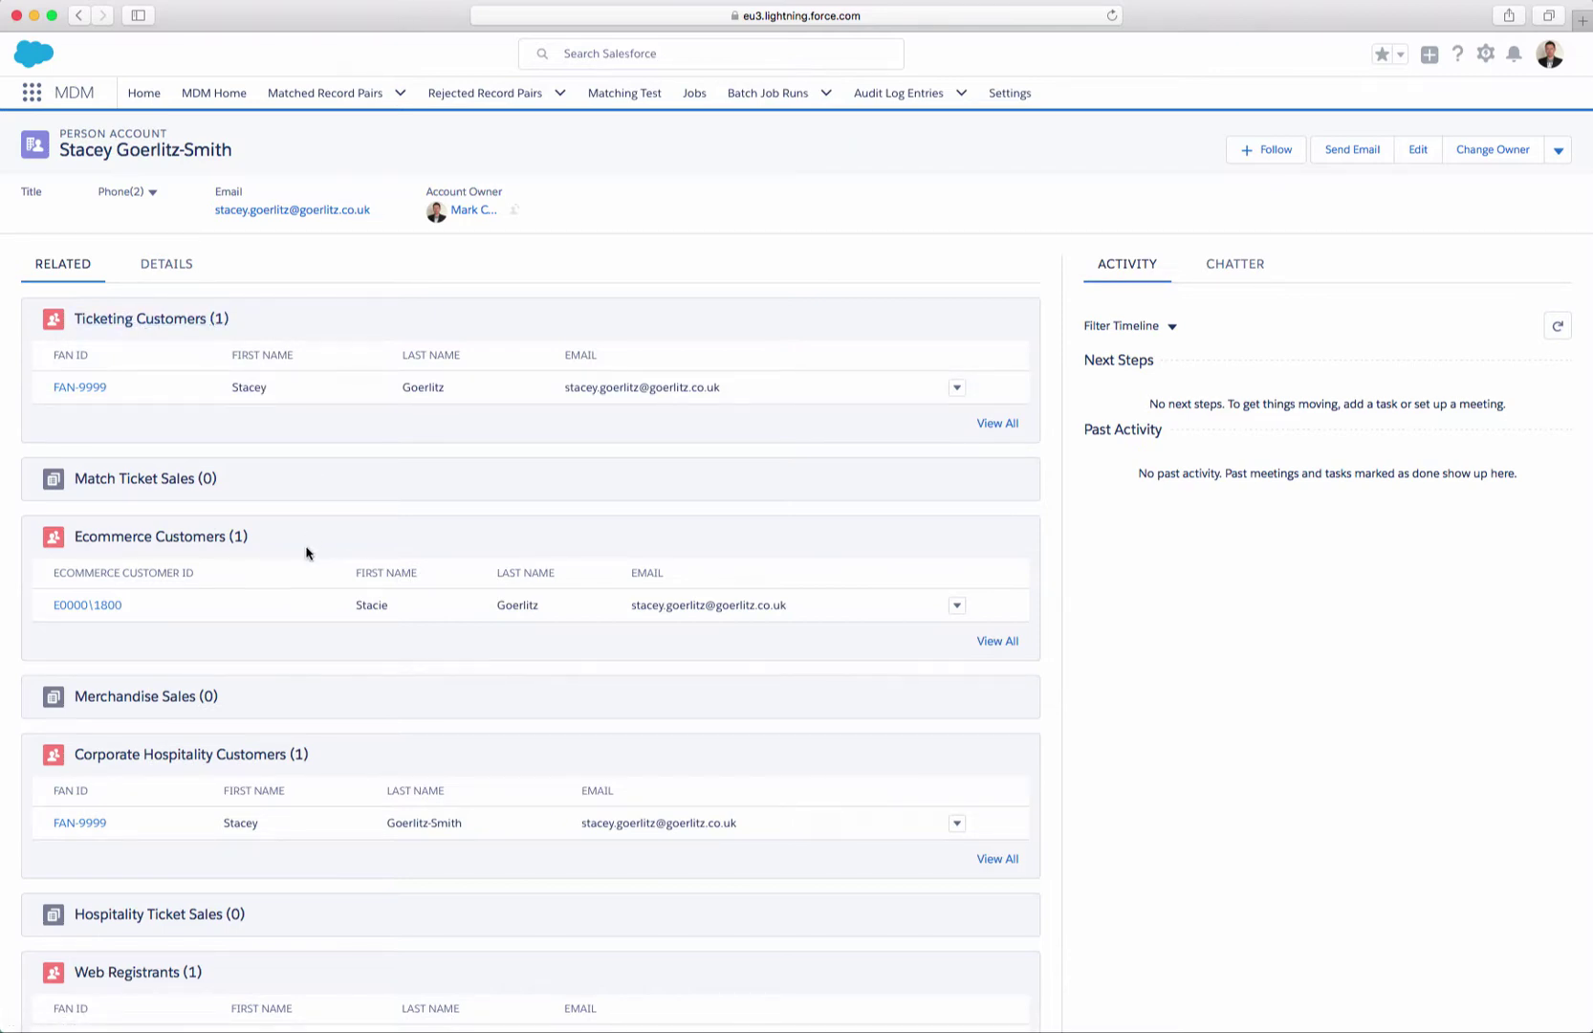
scroll(310, 551, down, 3)
scroll(306, 552, up, 3)
Schedule a Reparenting job for the PersonAccount object to run now, and check it in the scheduled jobs
click(694, 95)
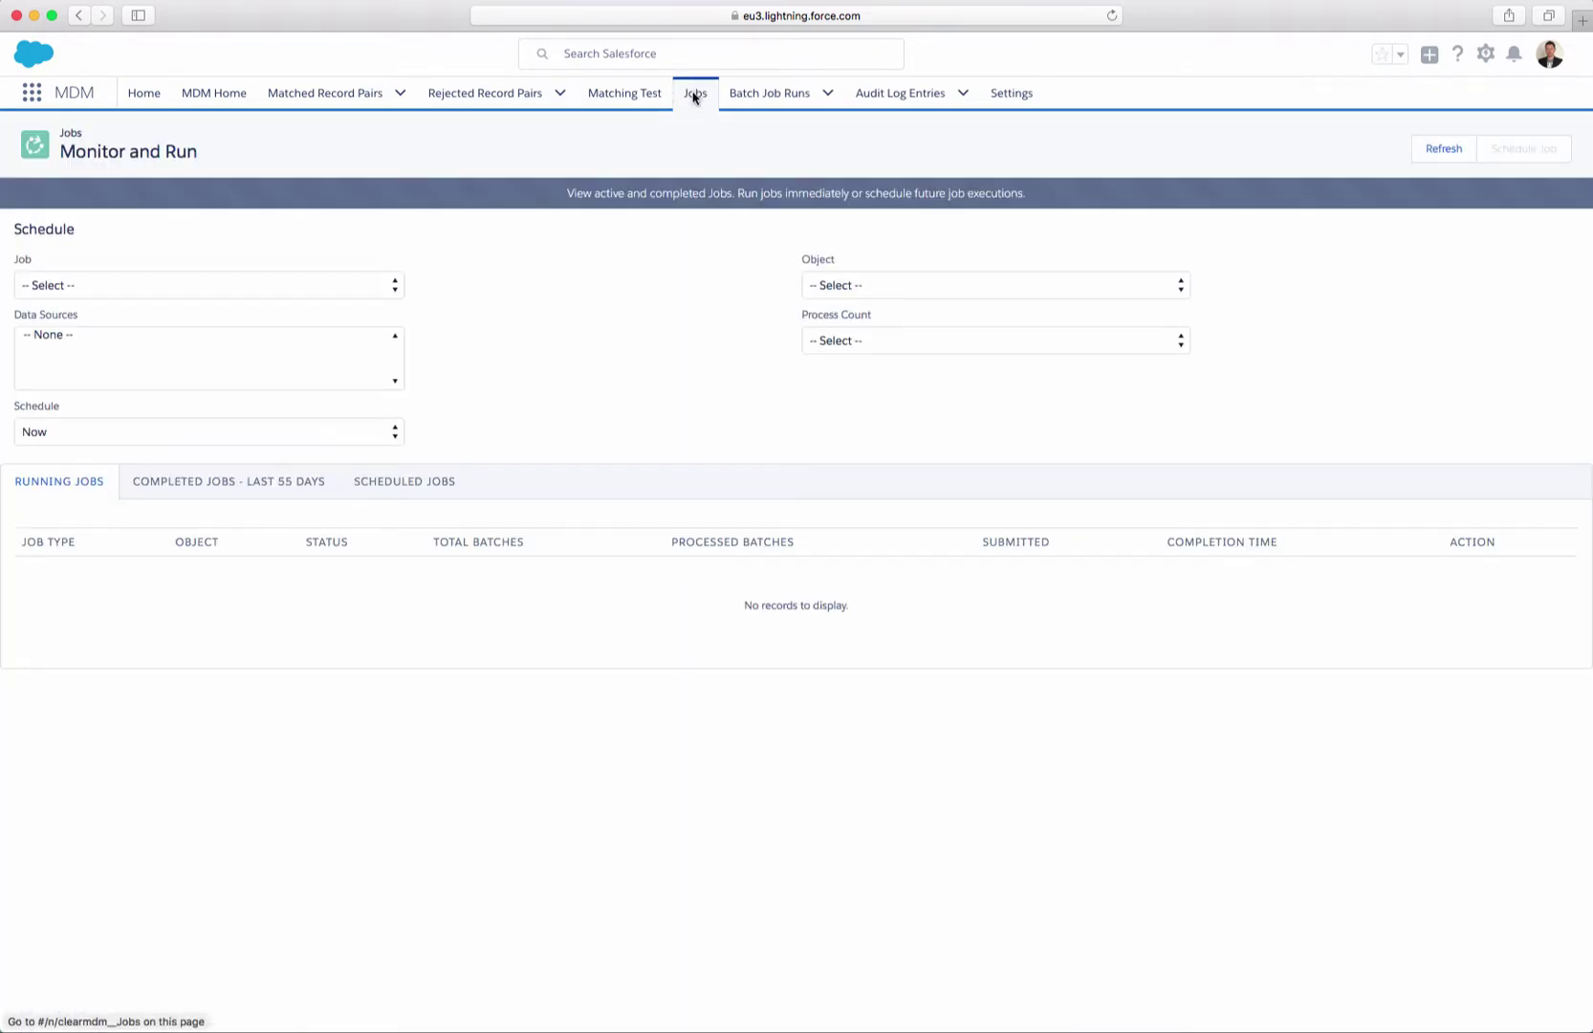
click(224, 285)
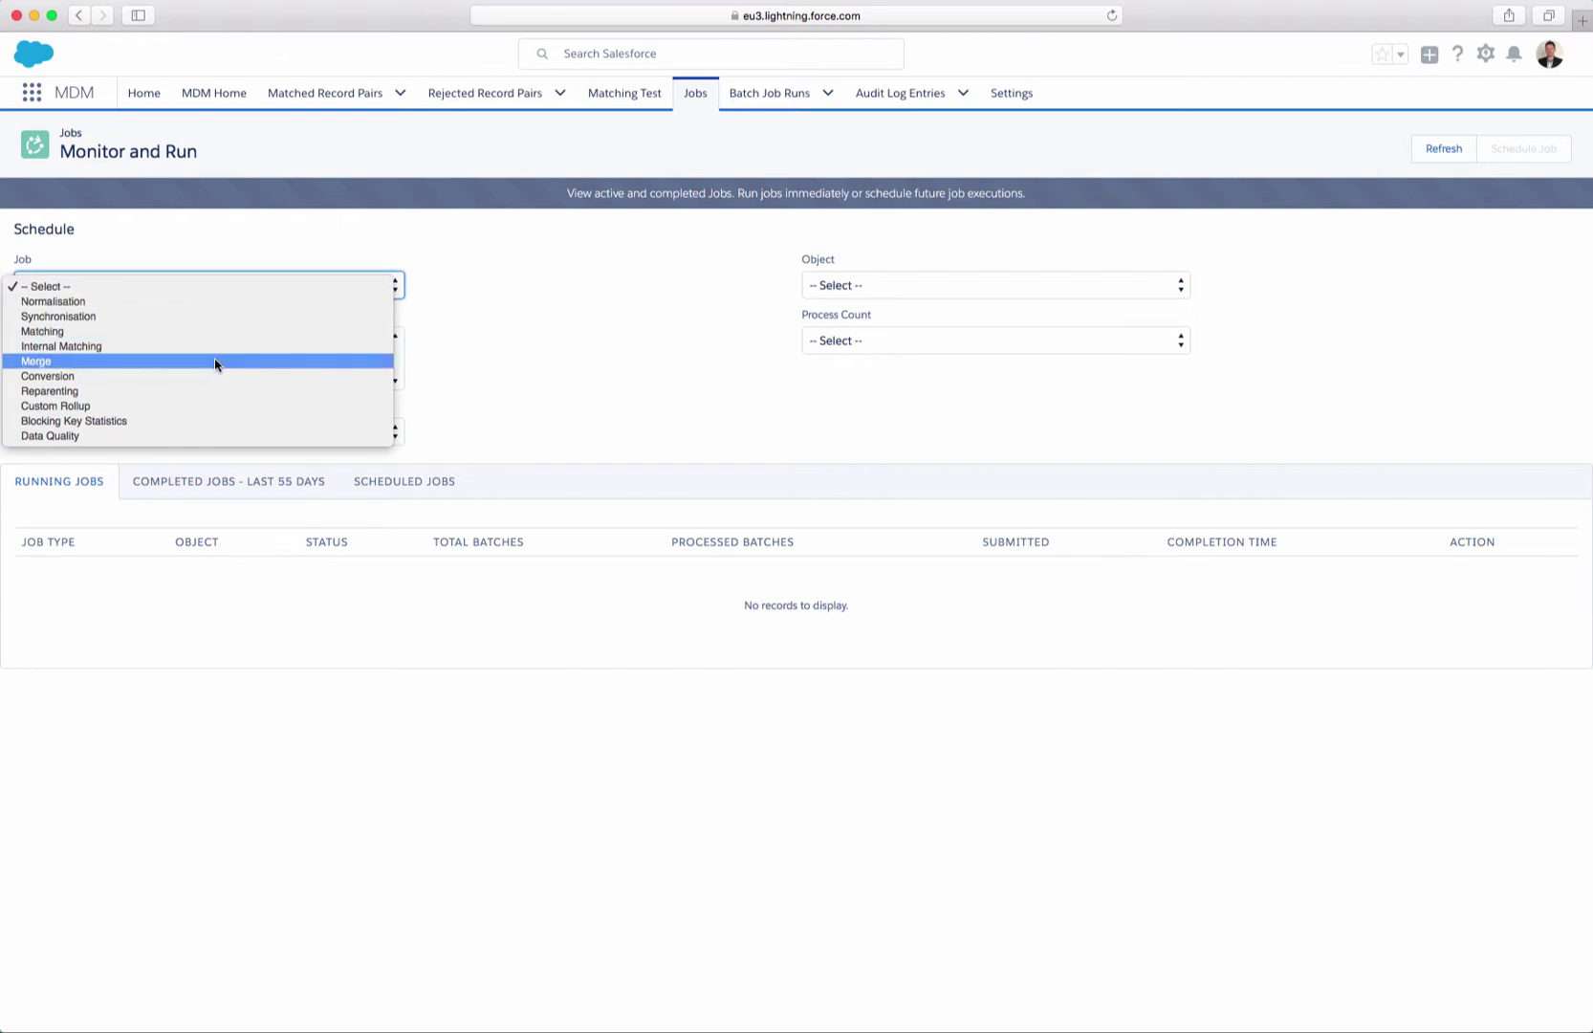
click(213, 392)
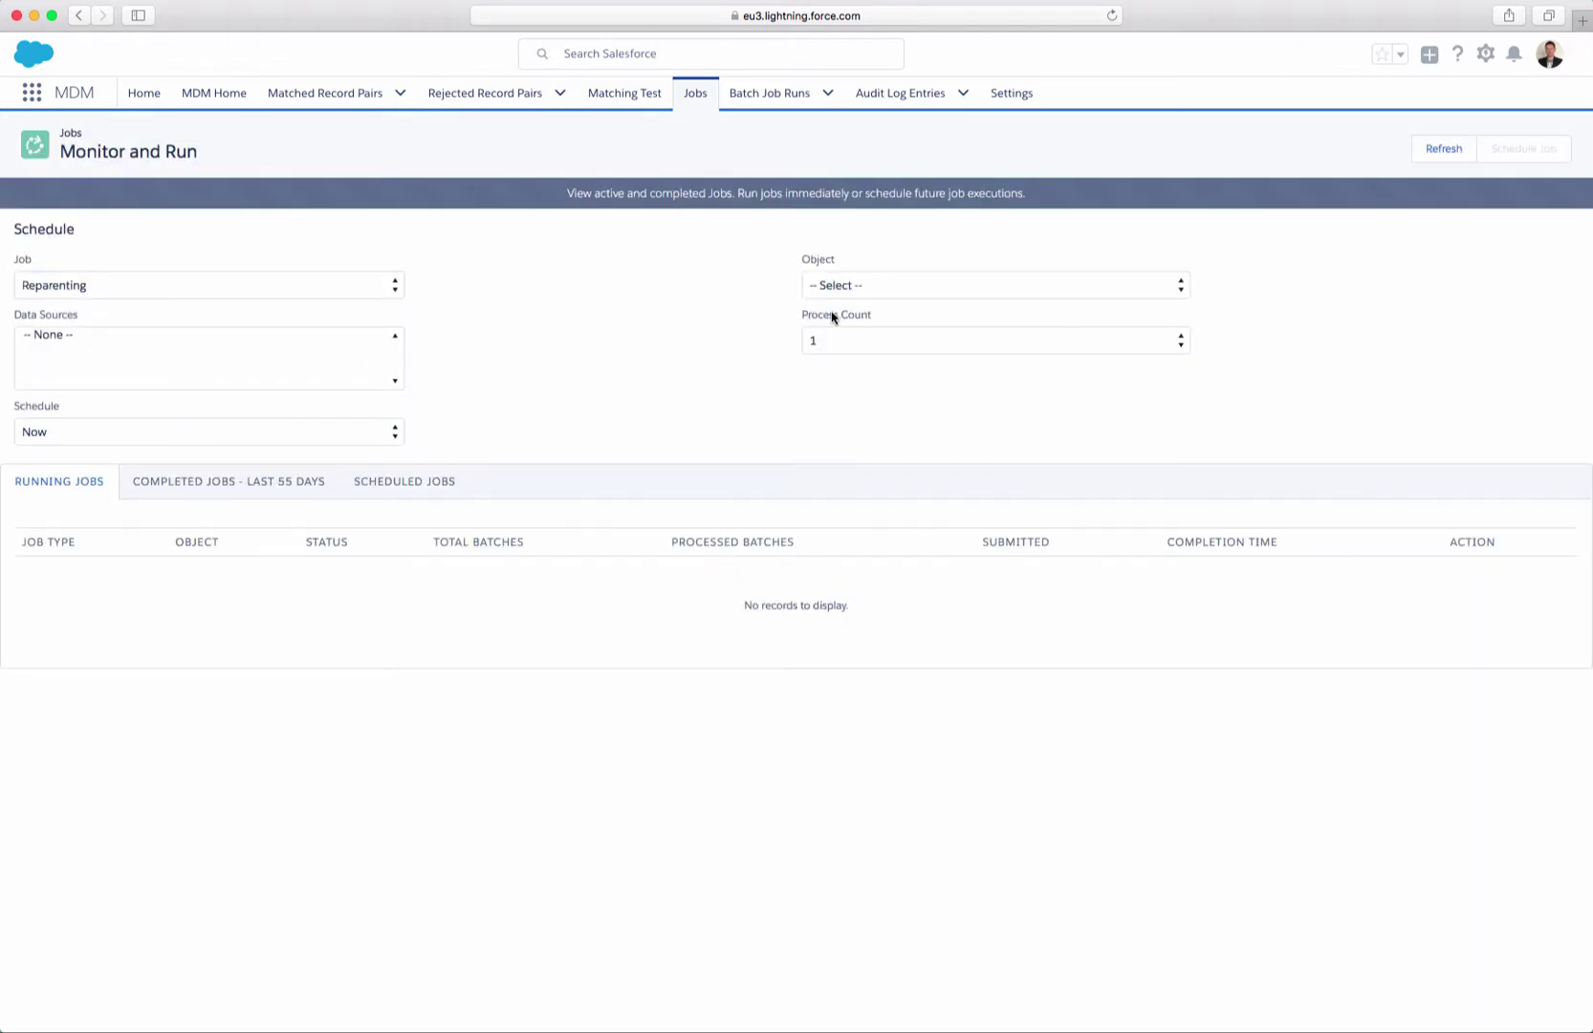
click(908, 284)
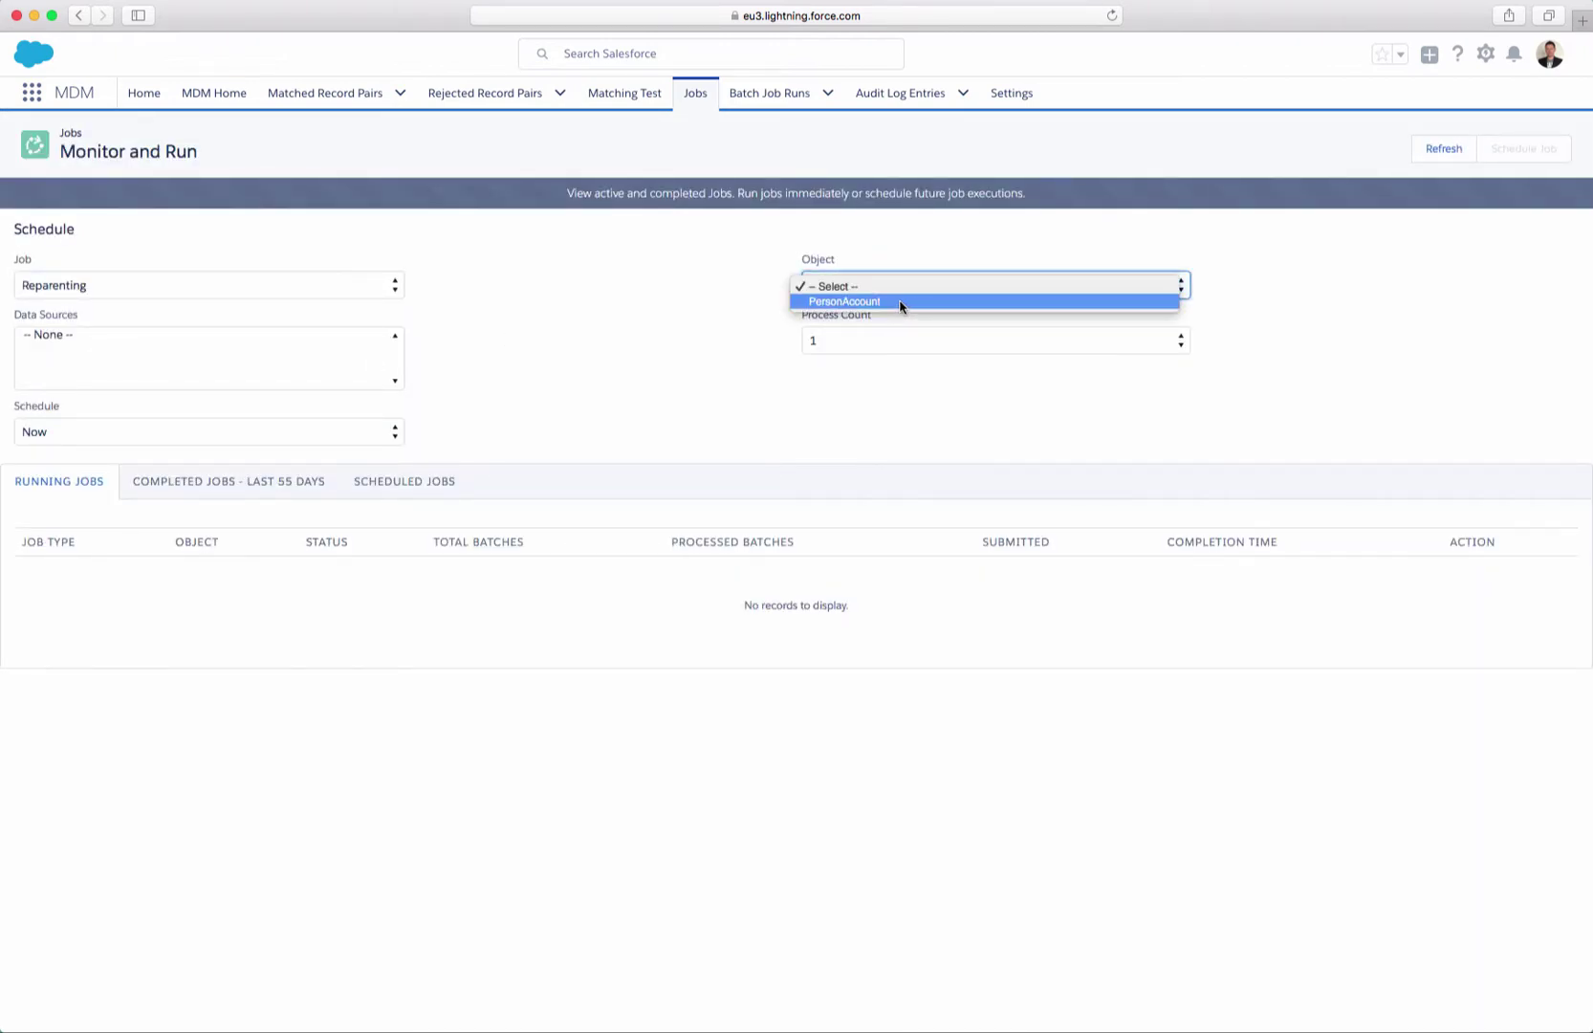
click(900, 302)
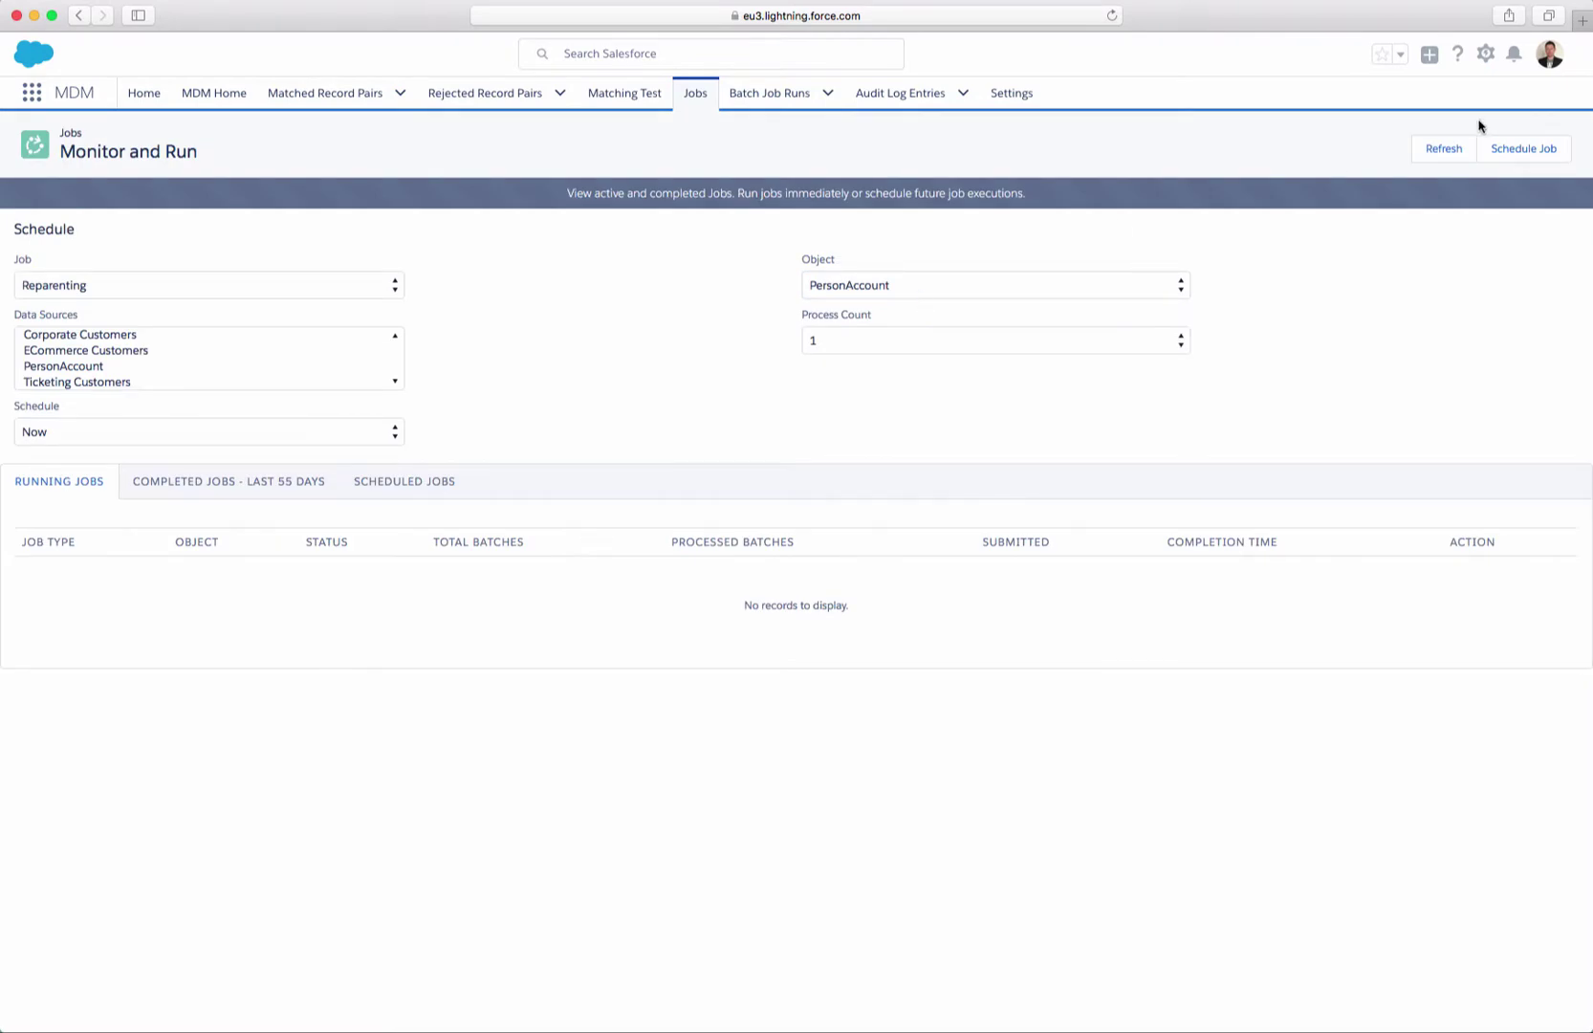
click(1533, 150)
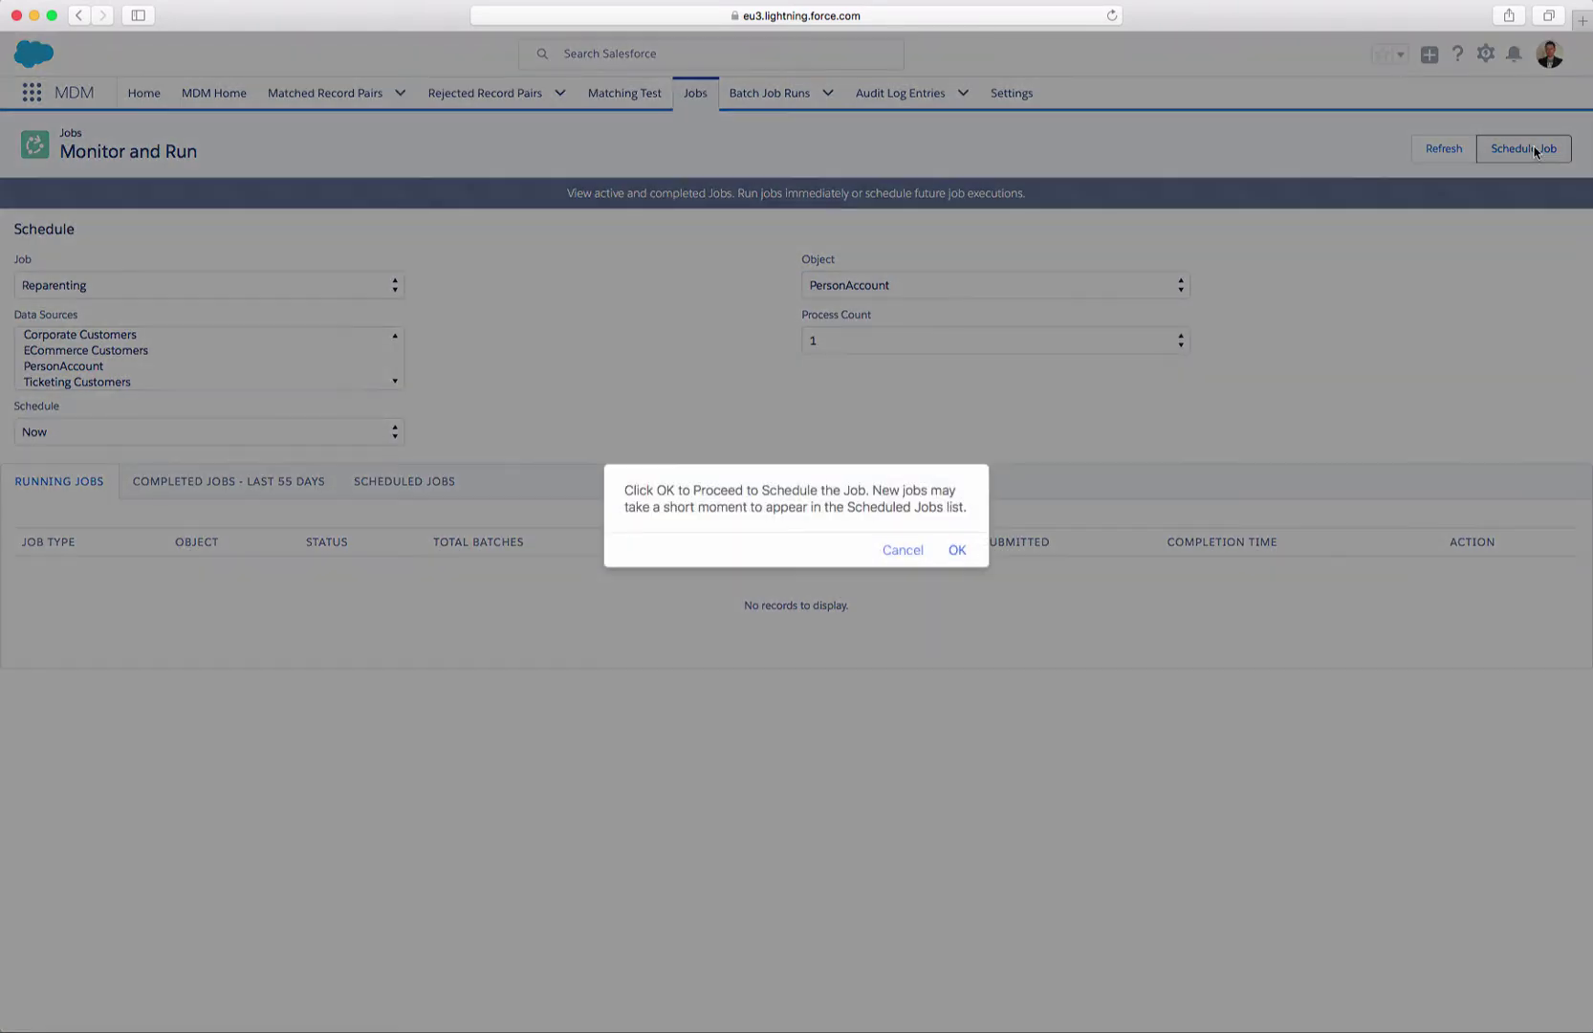
click(959, 548)
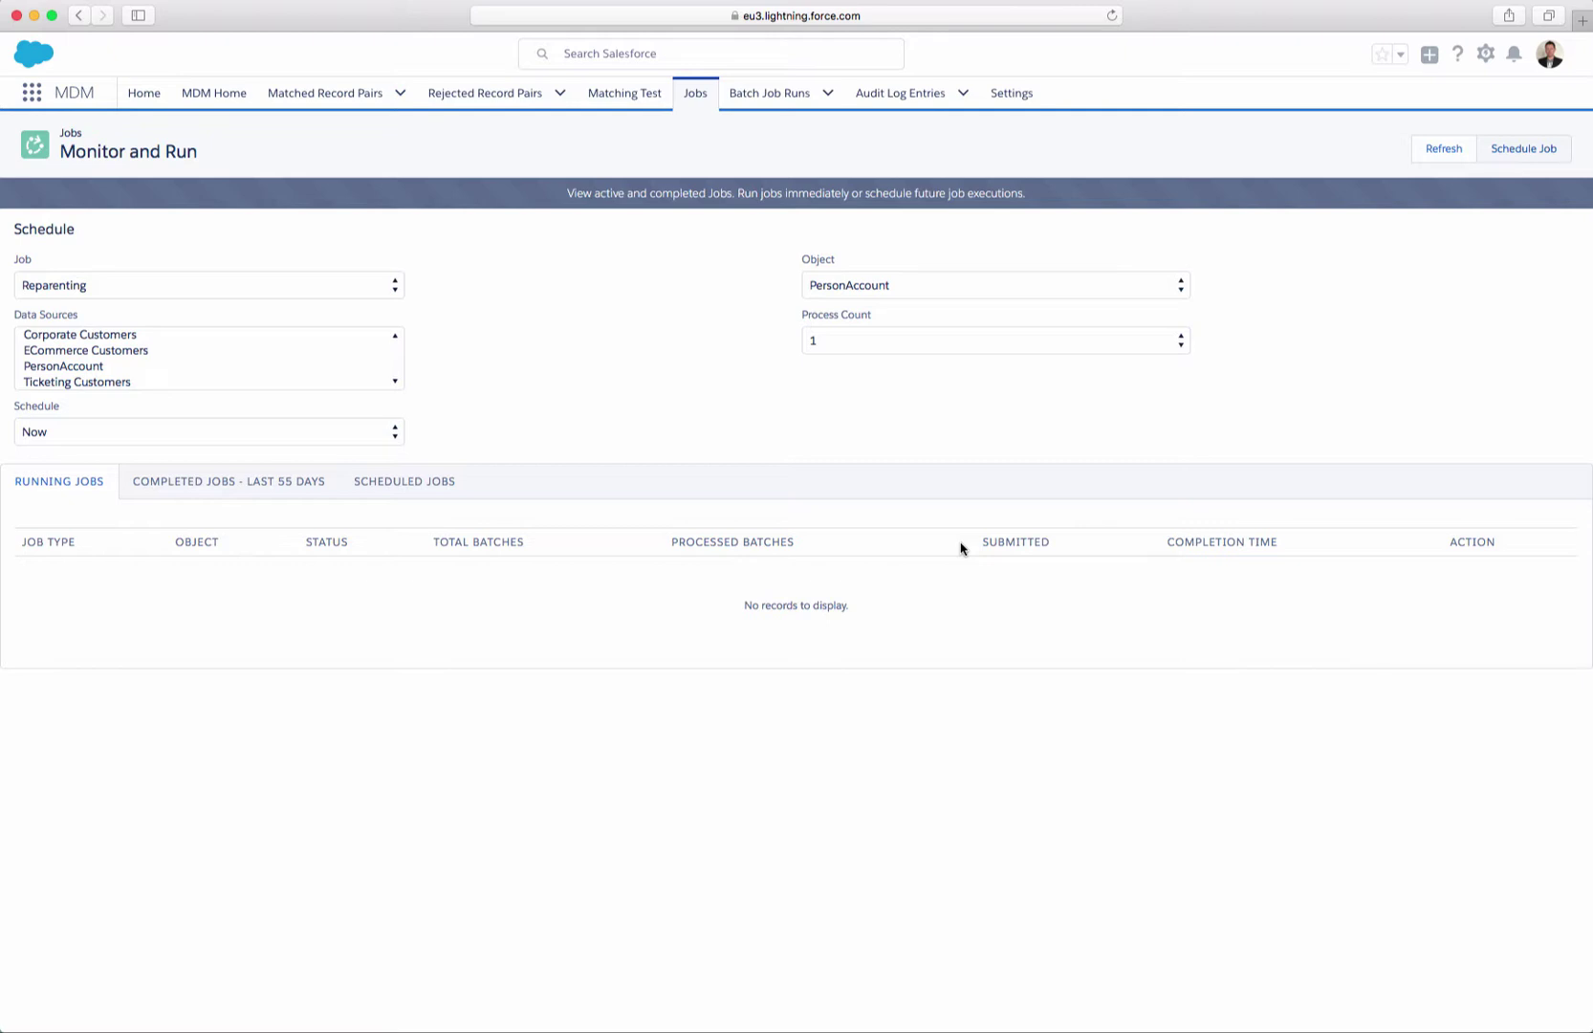
click(373, 481)
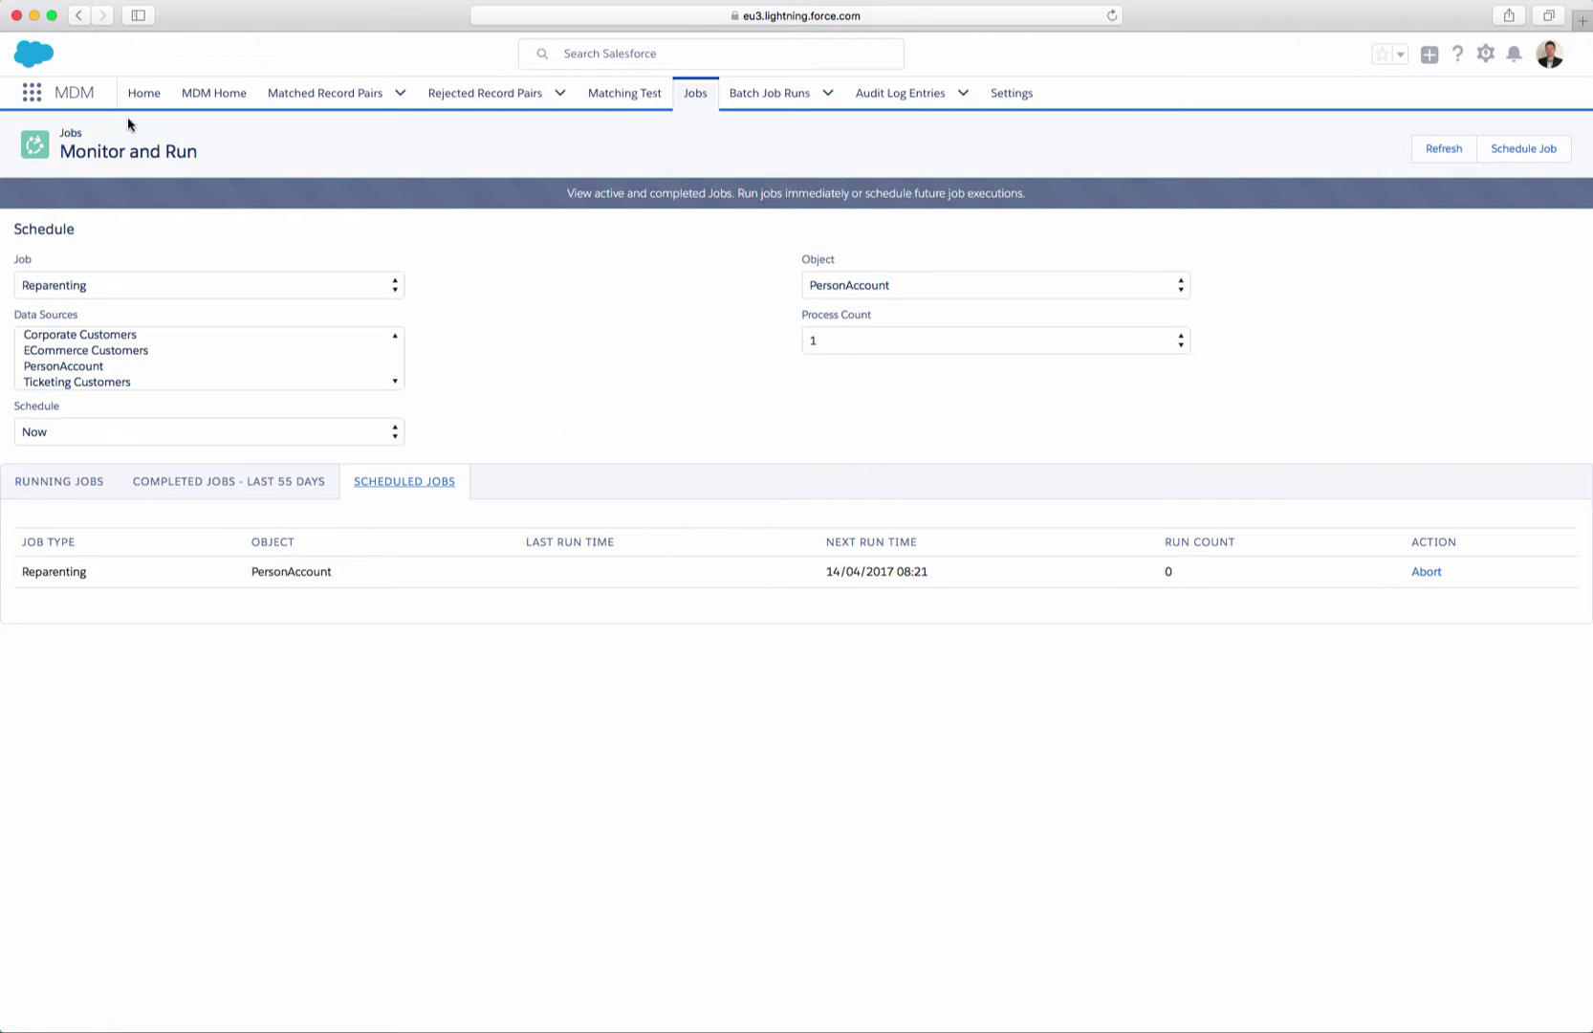
Open the first recently viewed record in Accounts to check its reparented sales records
click(40, 89)
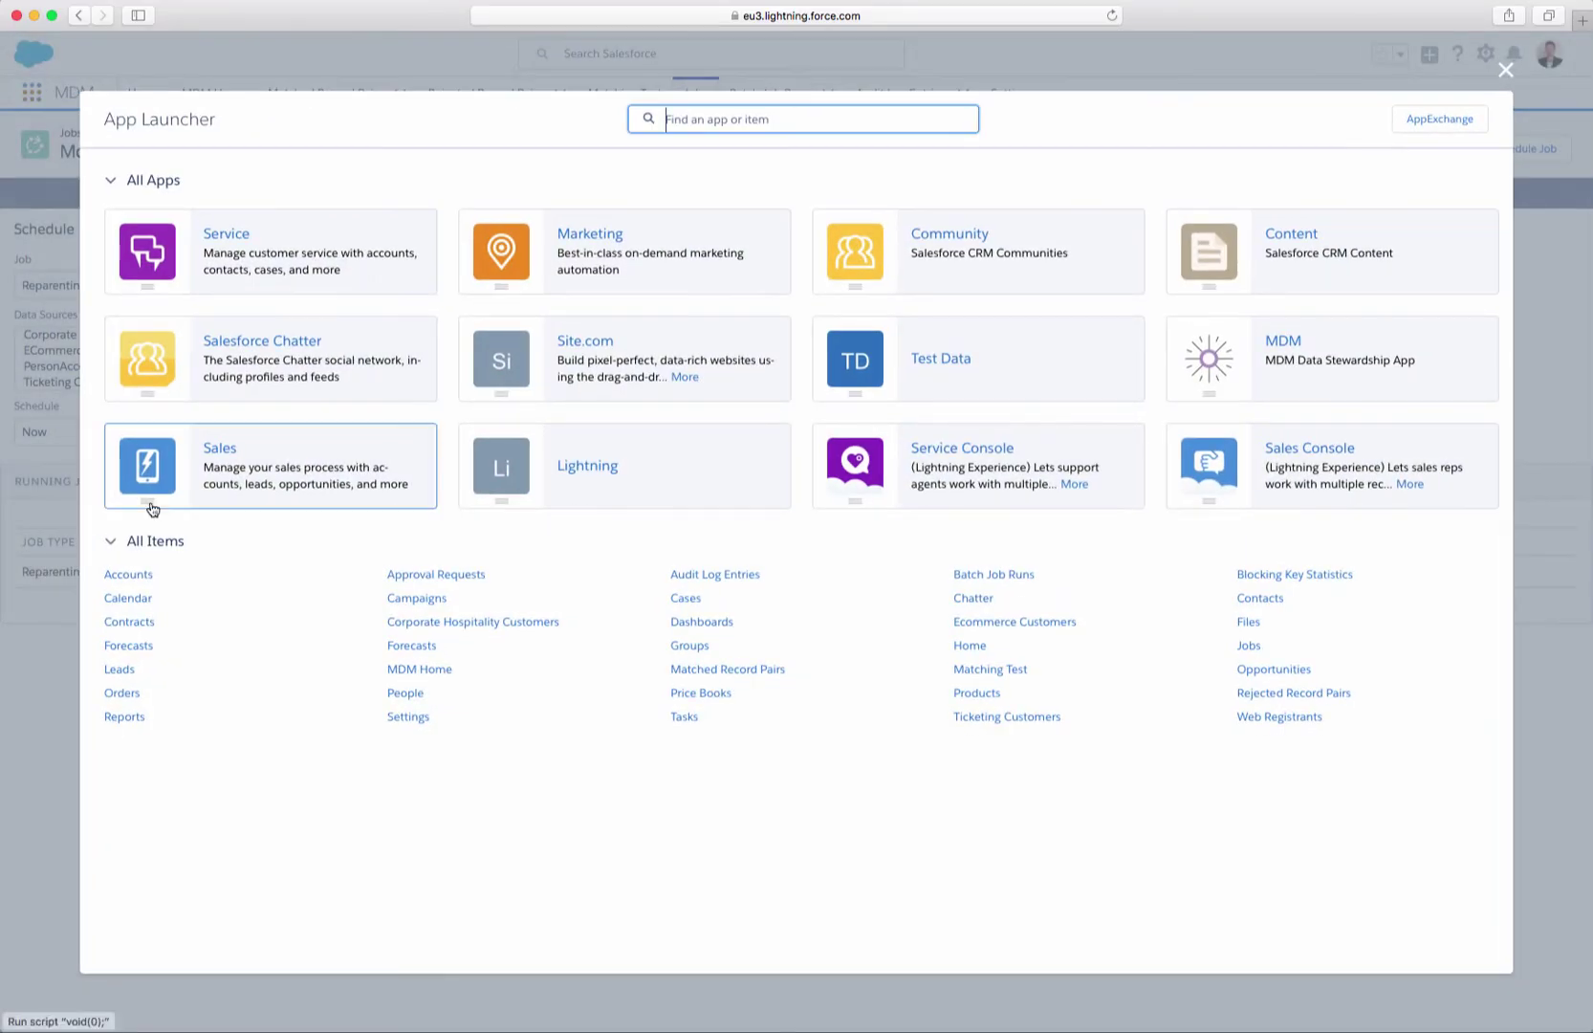
click(119, 578)
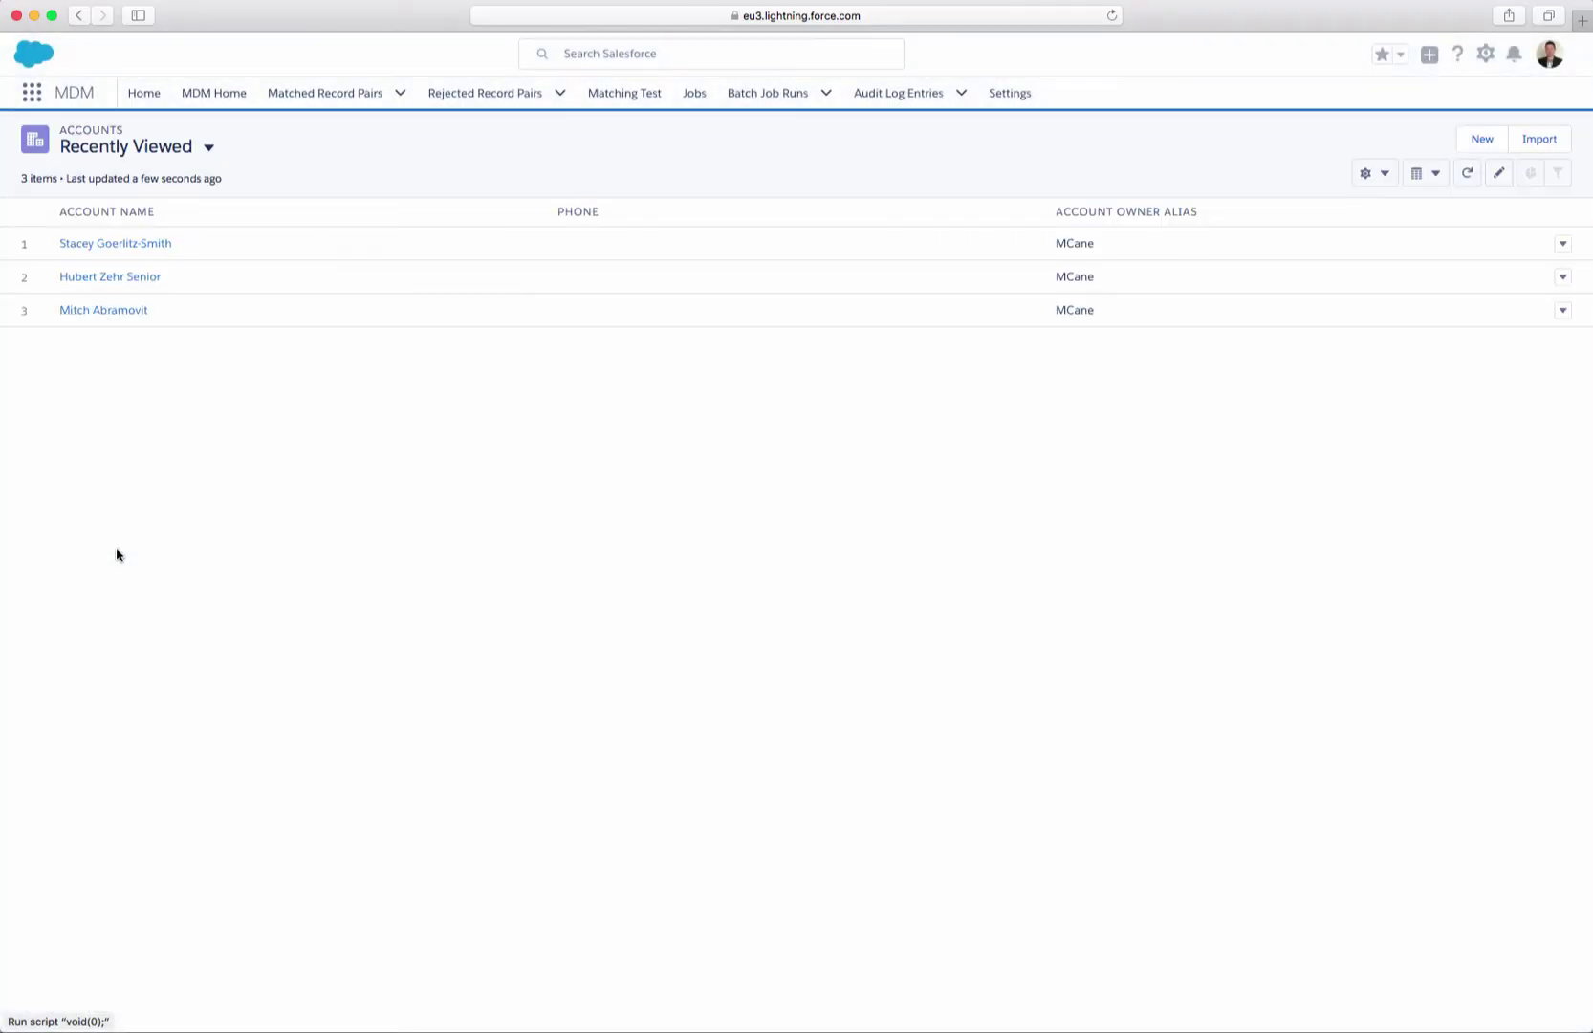
click(124, 245)
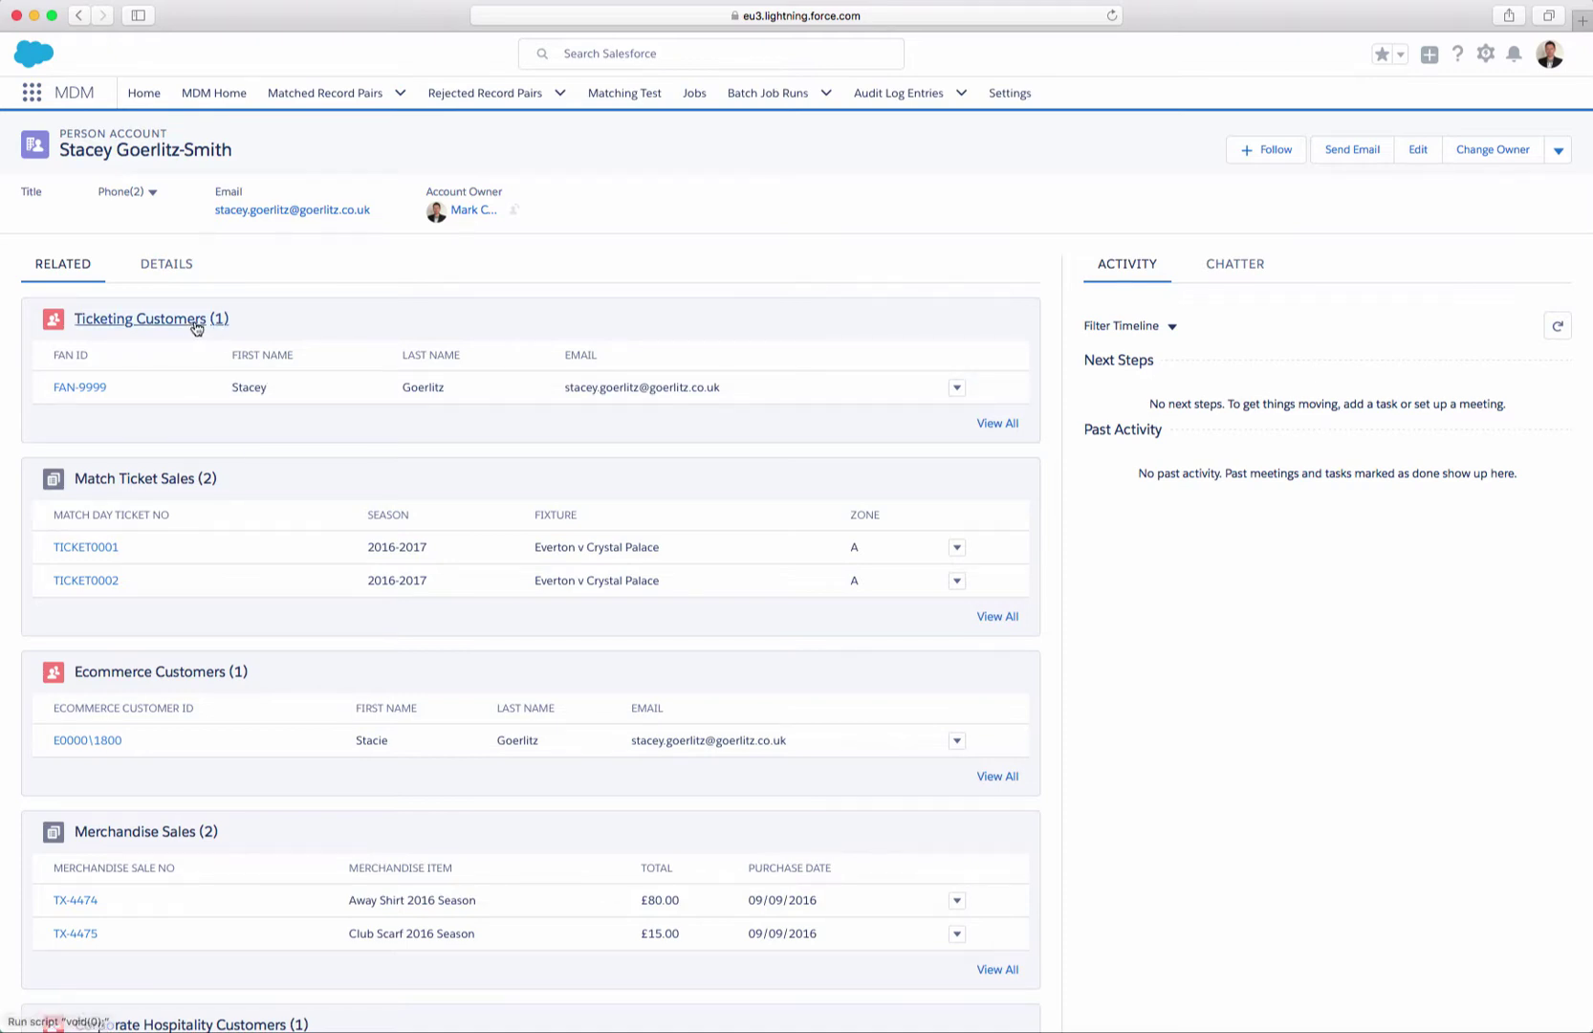
Examine the person account's details, including its revenue and digital segmentation, spend fields, data quality and MDM information
click(165, 267)
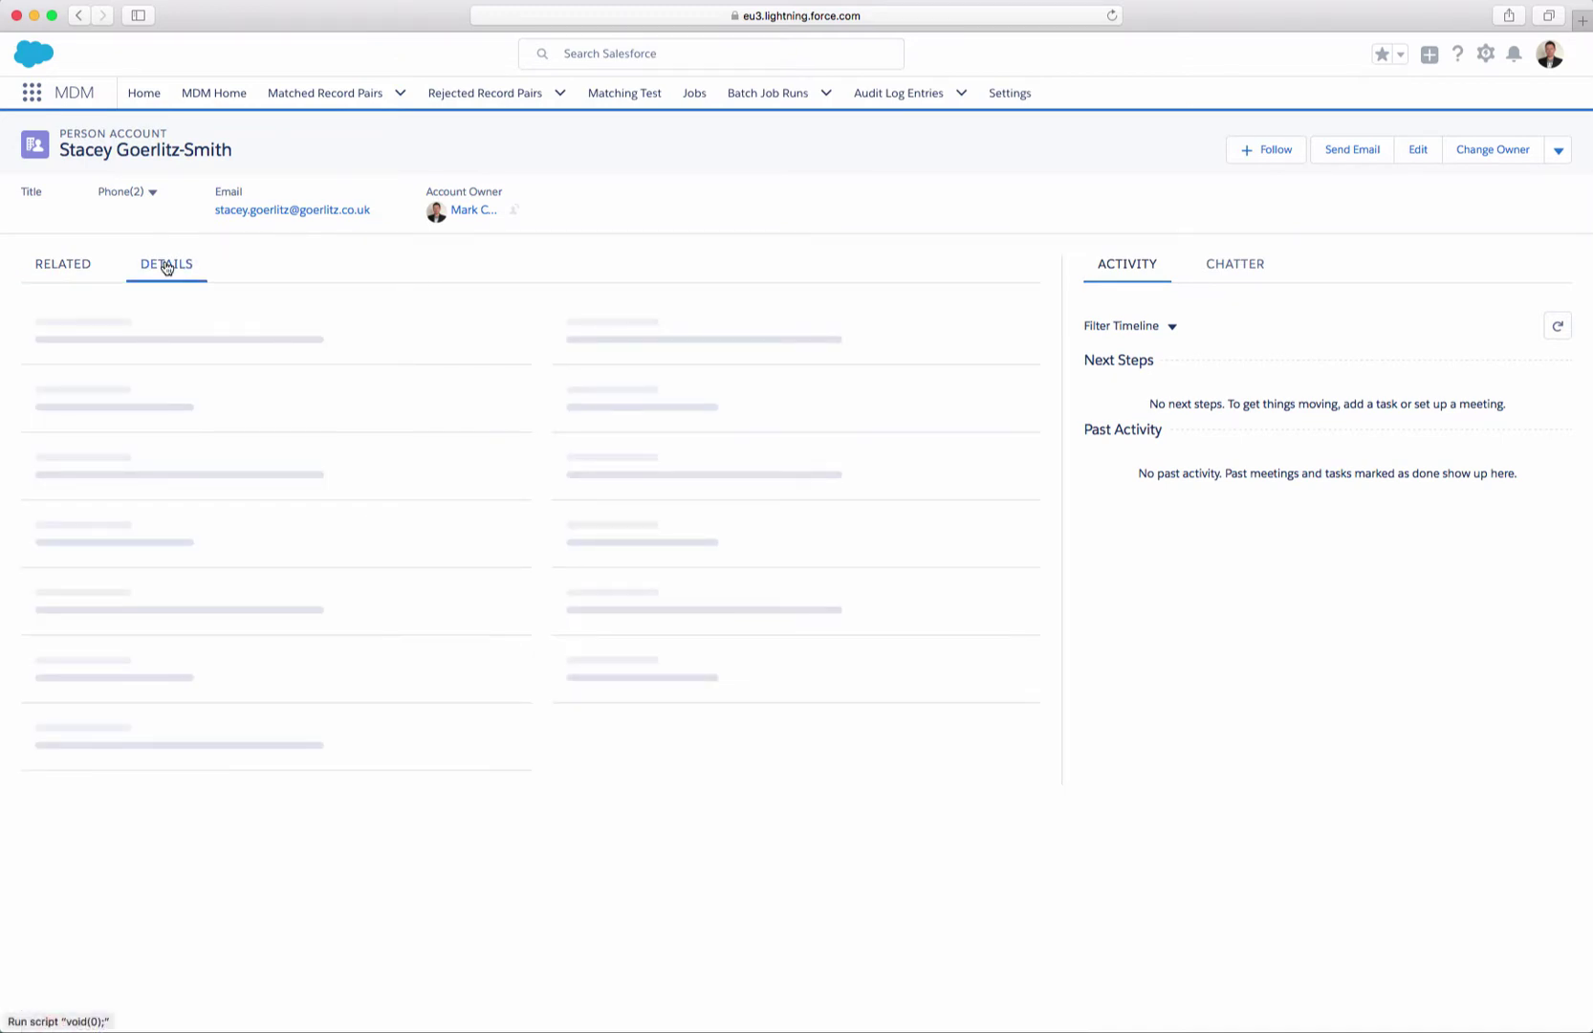
scroll(388, 553, down, 5)
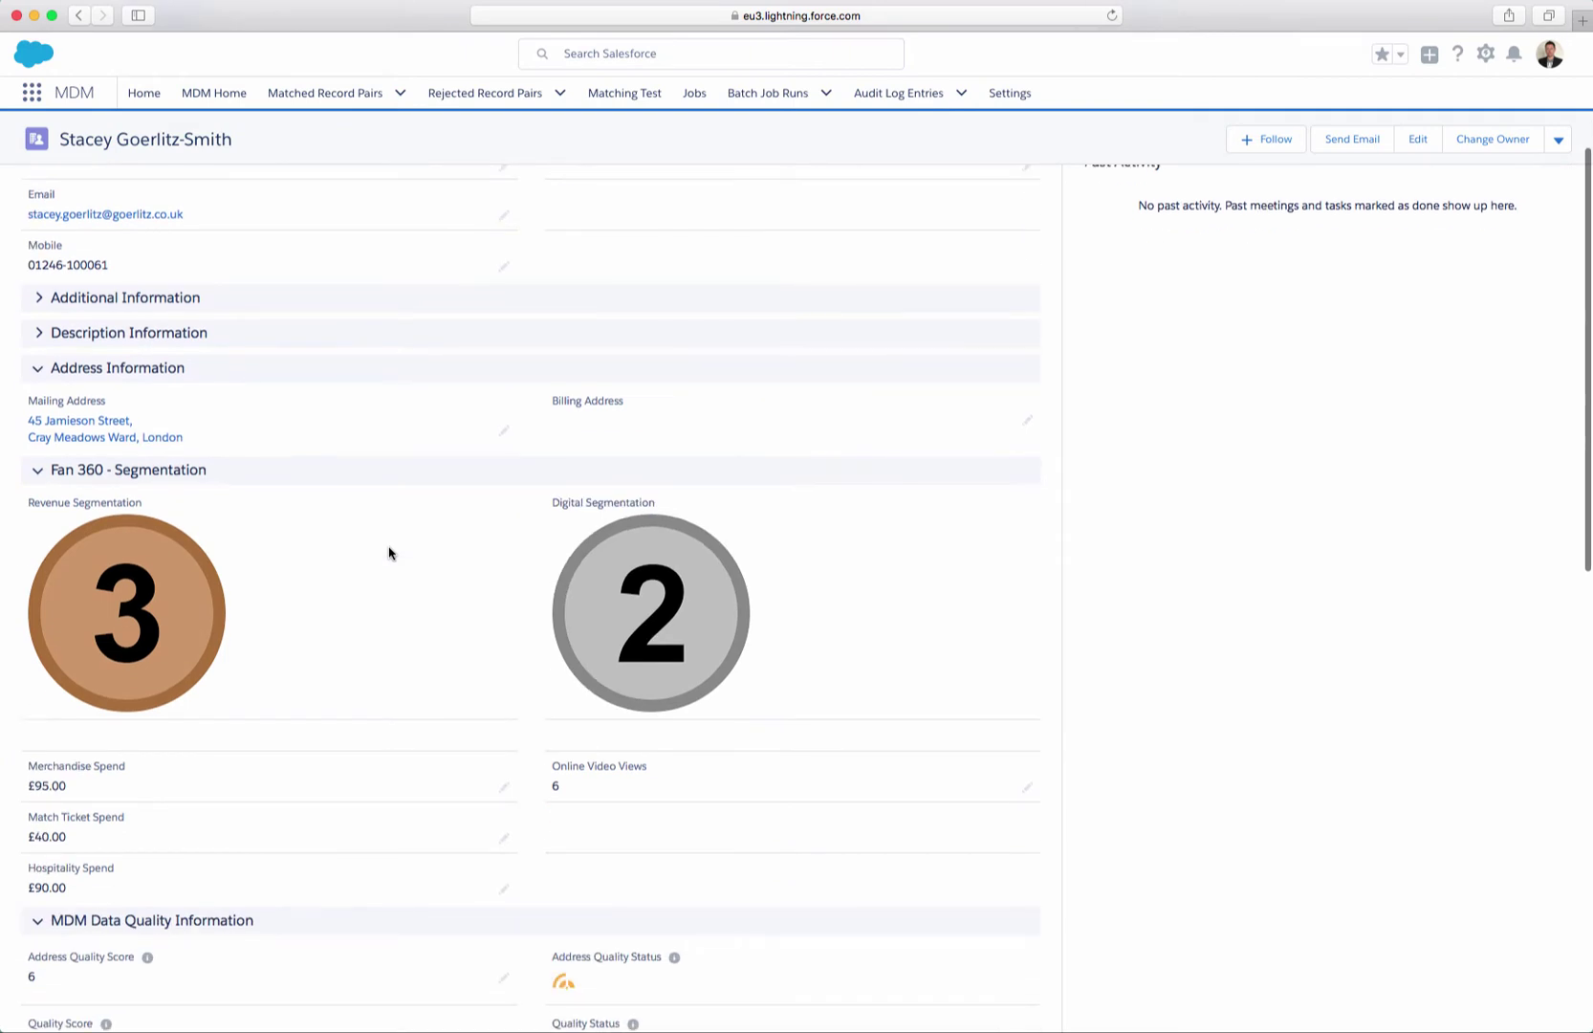
scroll(438, 648, down, 2)
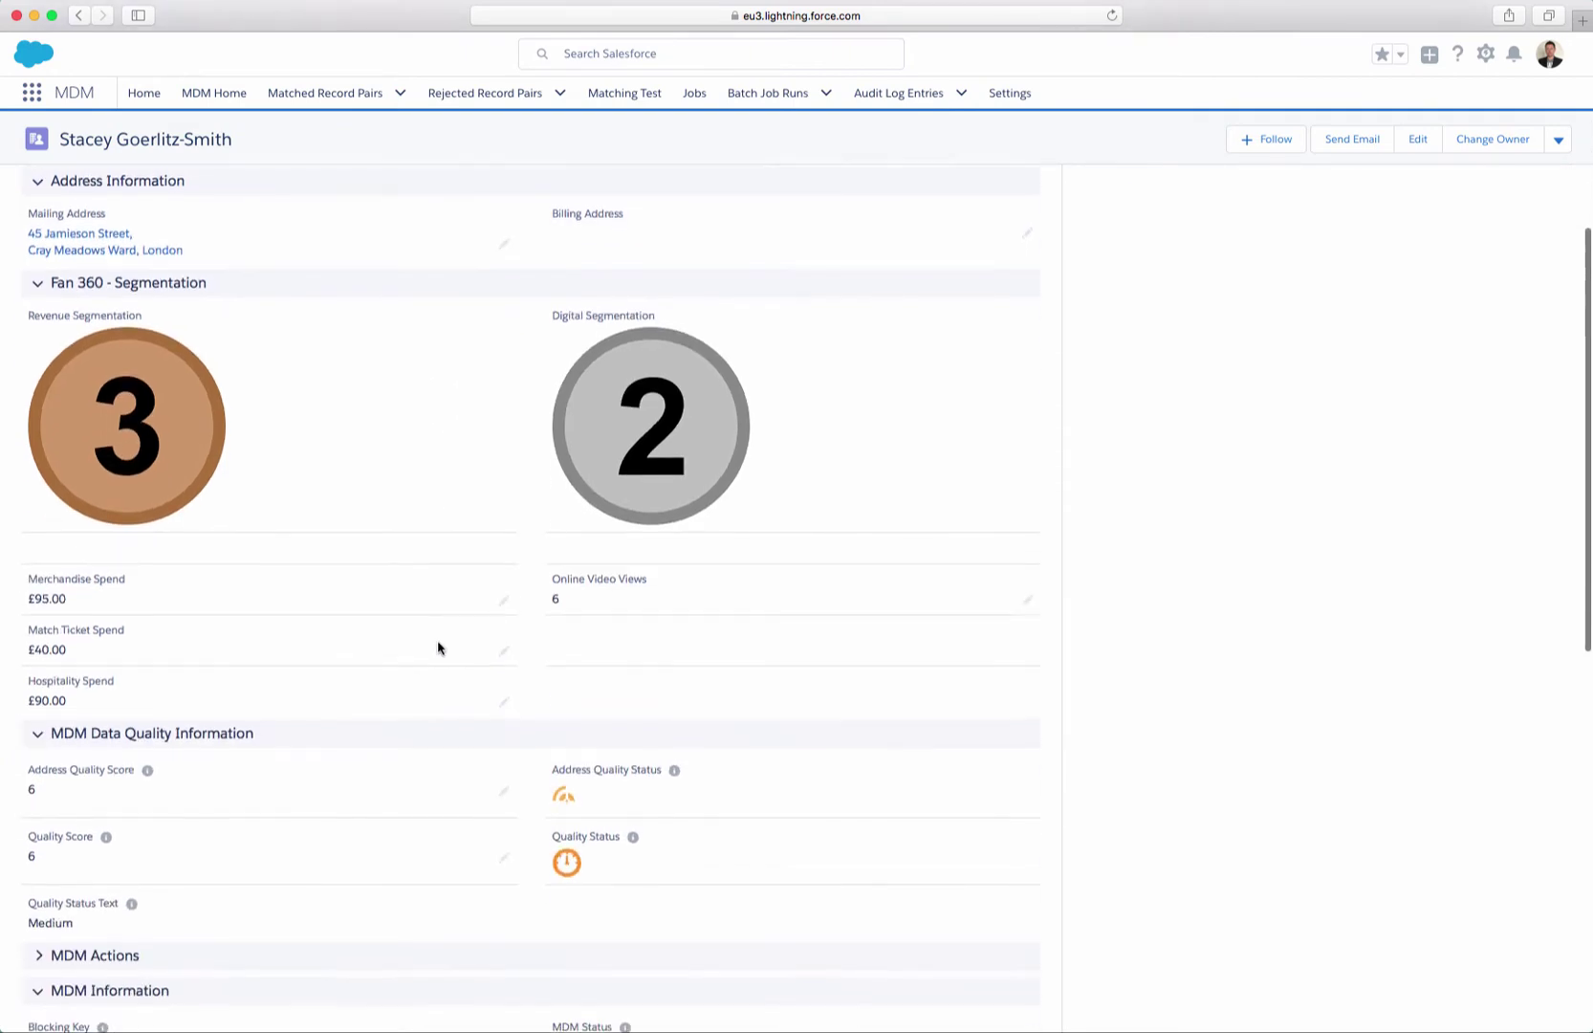
scroll(440, 646, down, 2)
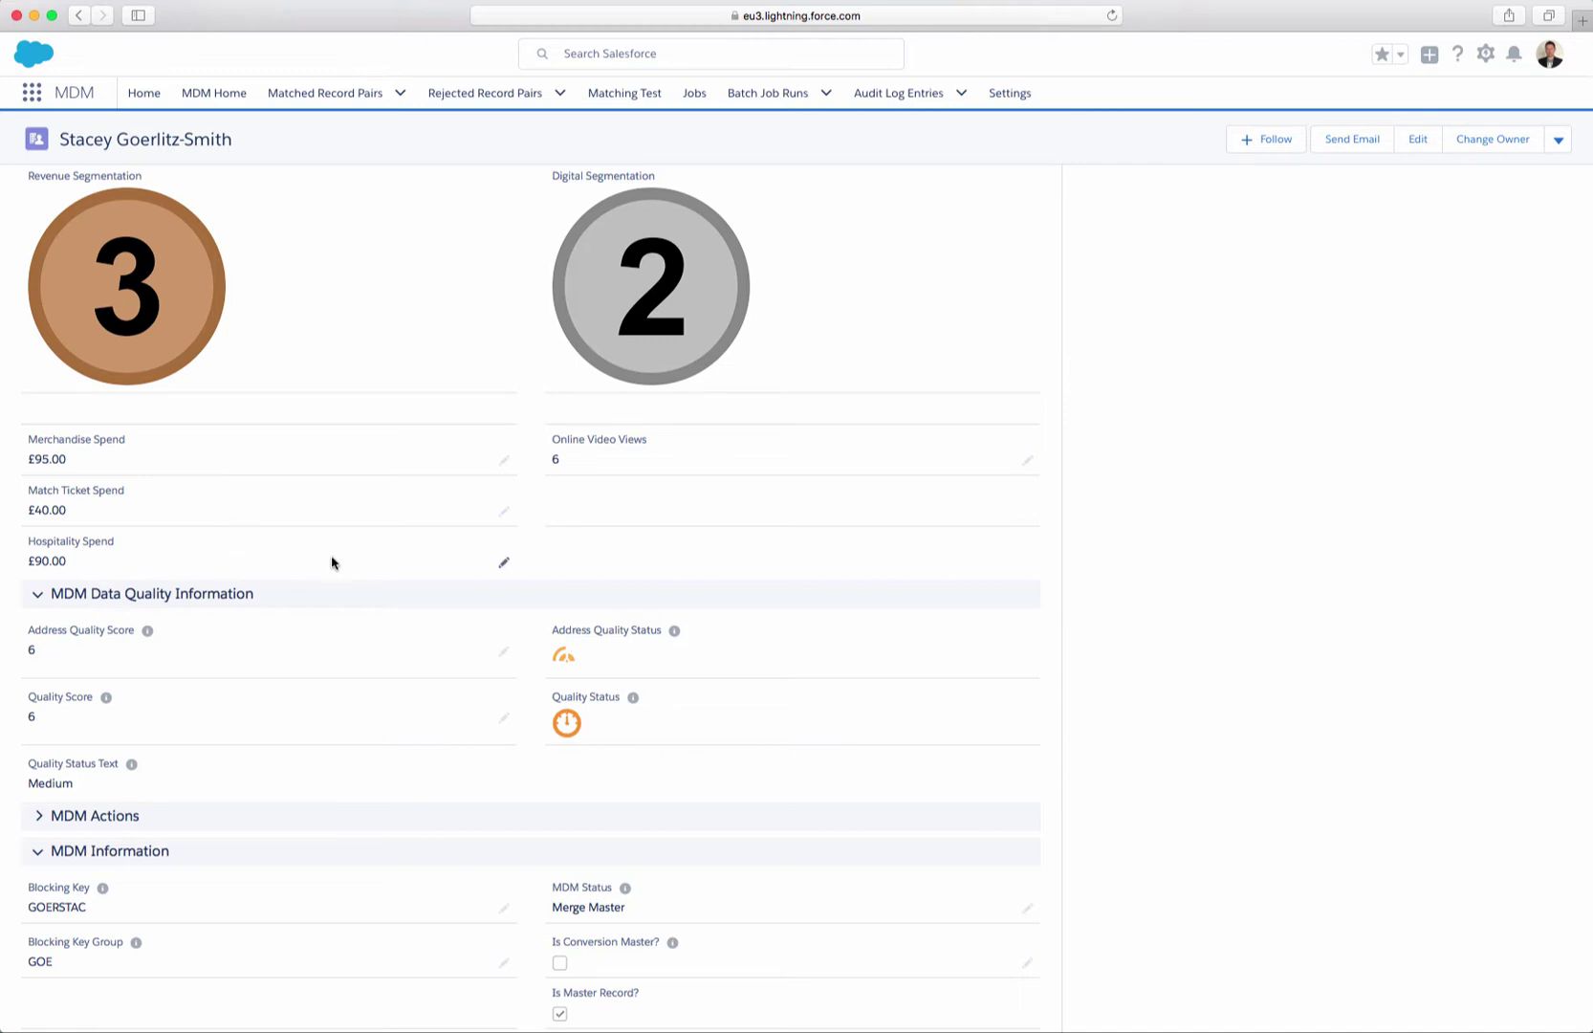
scroll(331, 562, up, 5)
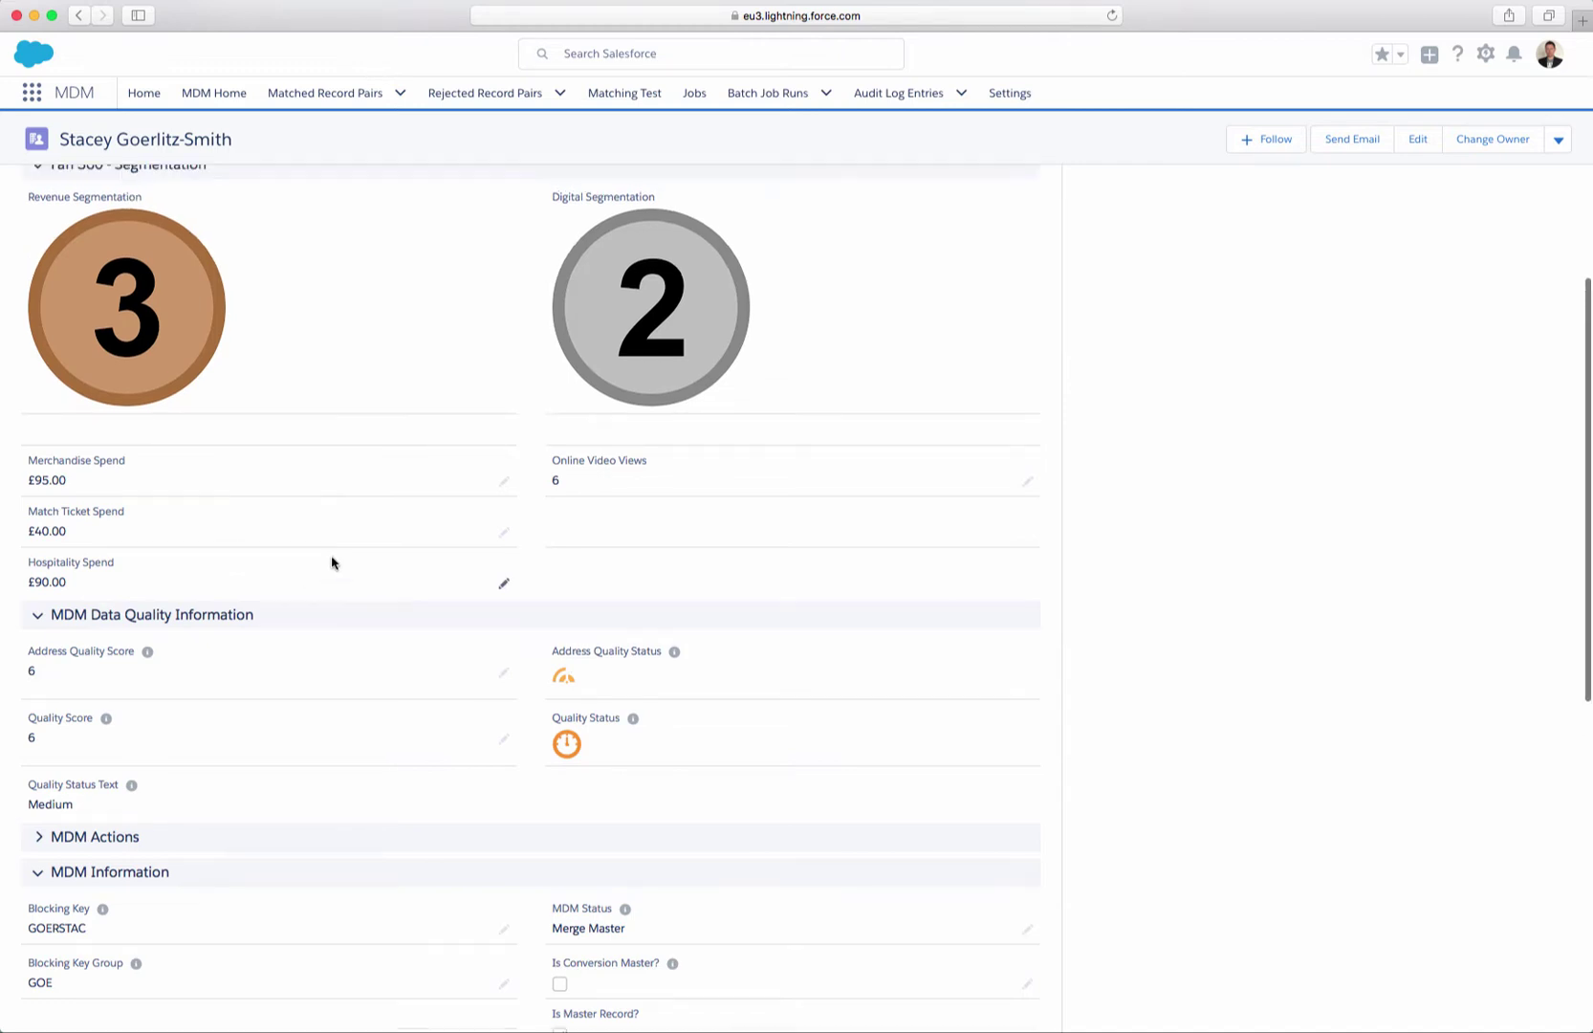
scroll(332, 563, up, 2)
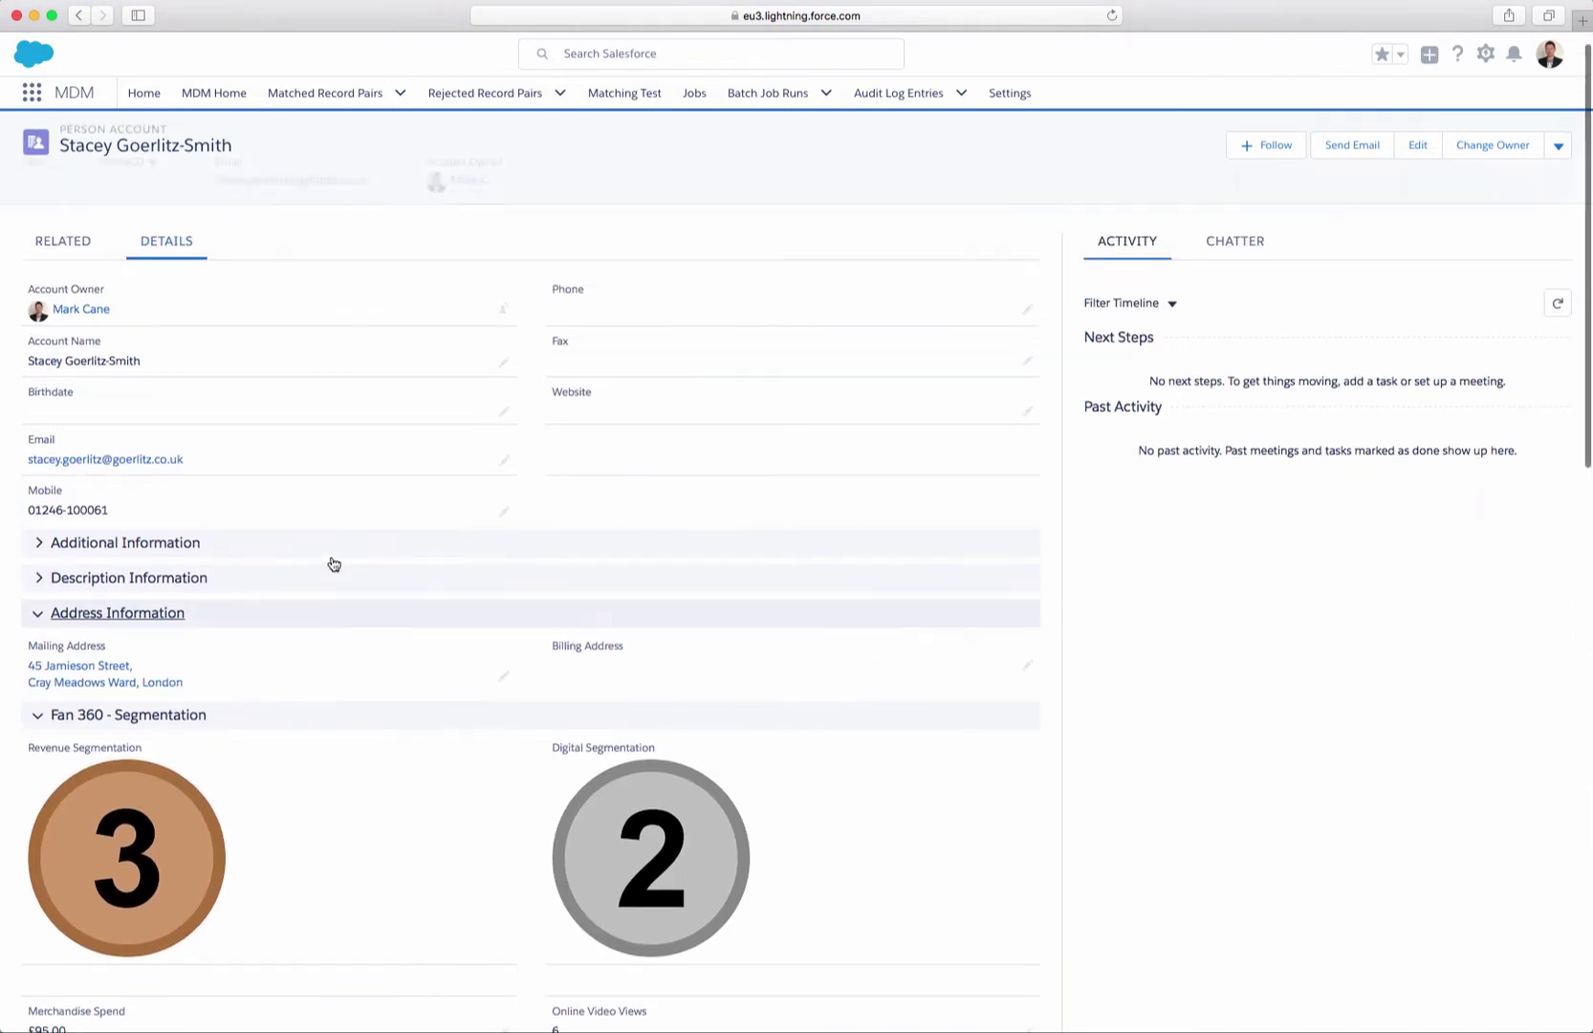